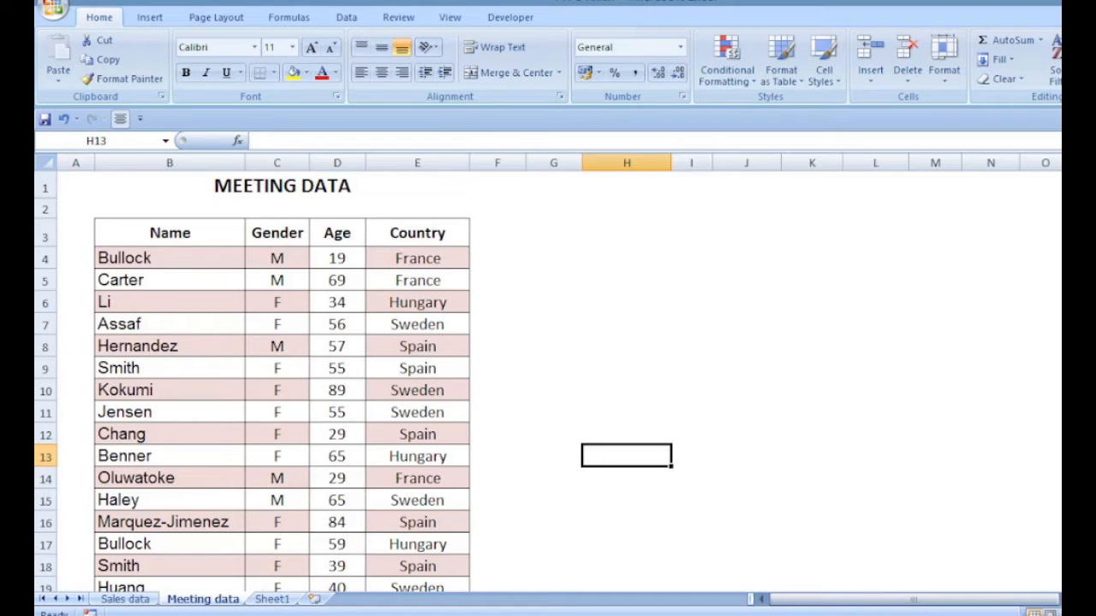
- Apply Table Style Light 10 to the meeting data table
scroll(1011, 198, "down", 11)
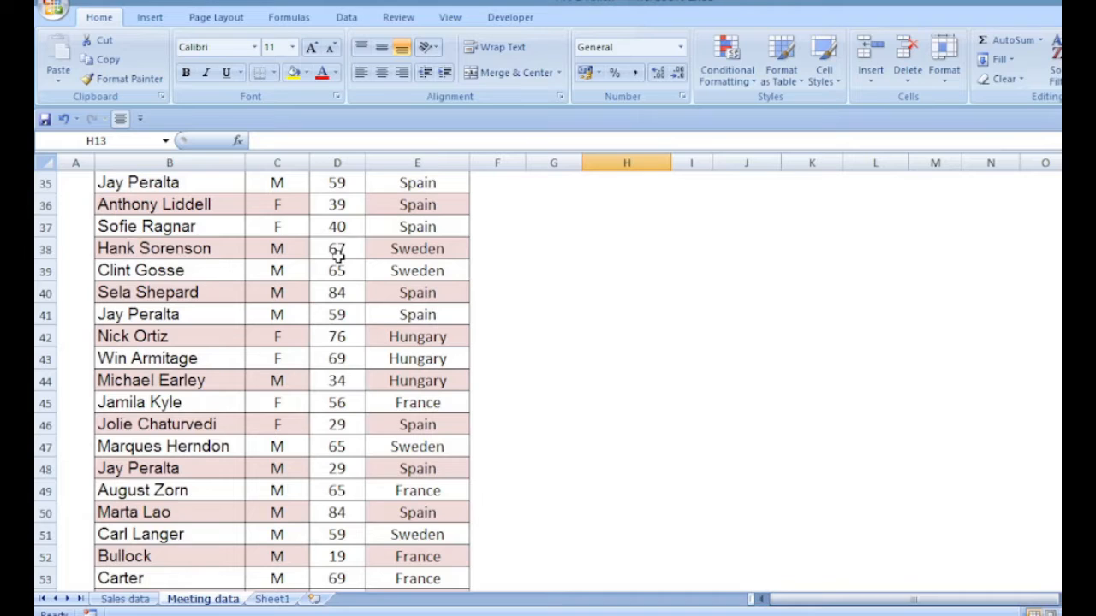
left_click(339, 254)
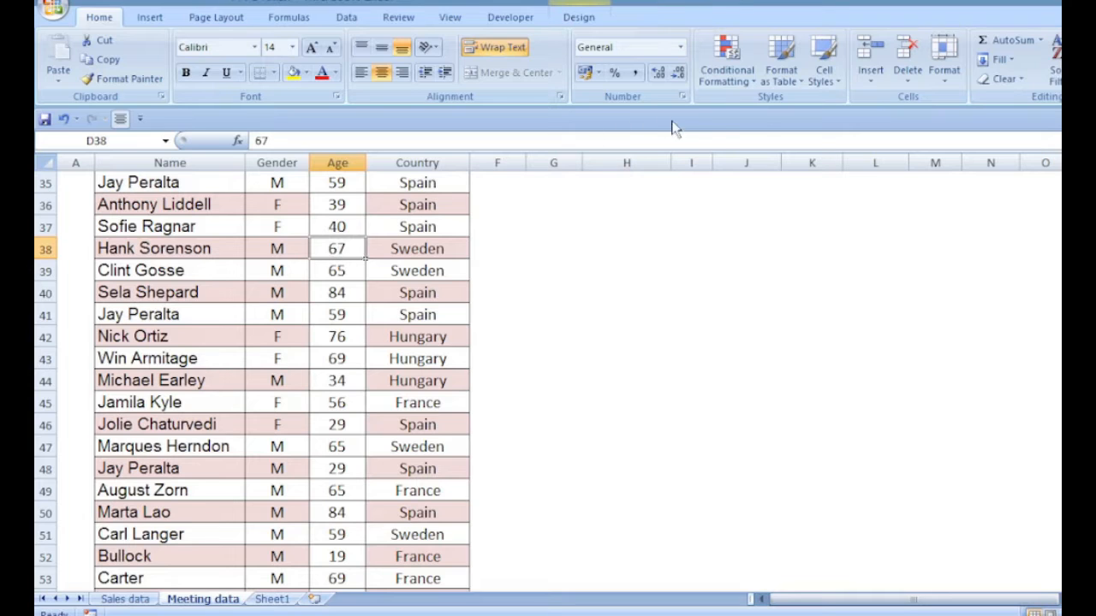
left_click(770, 81)
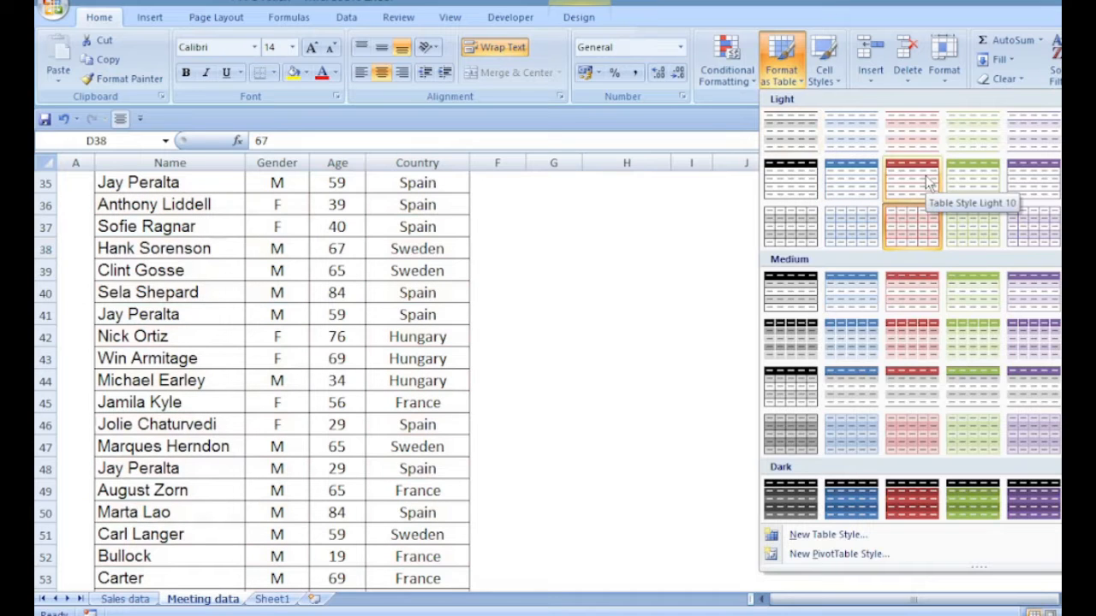
key("Escape")
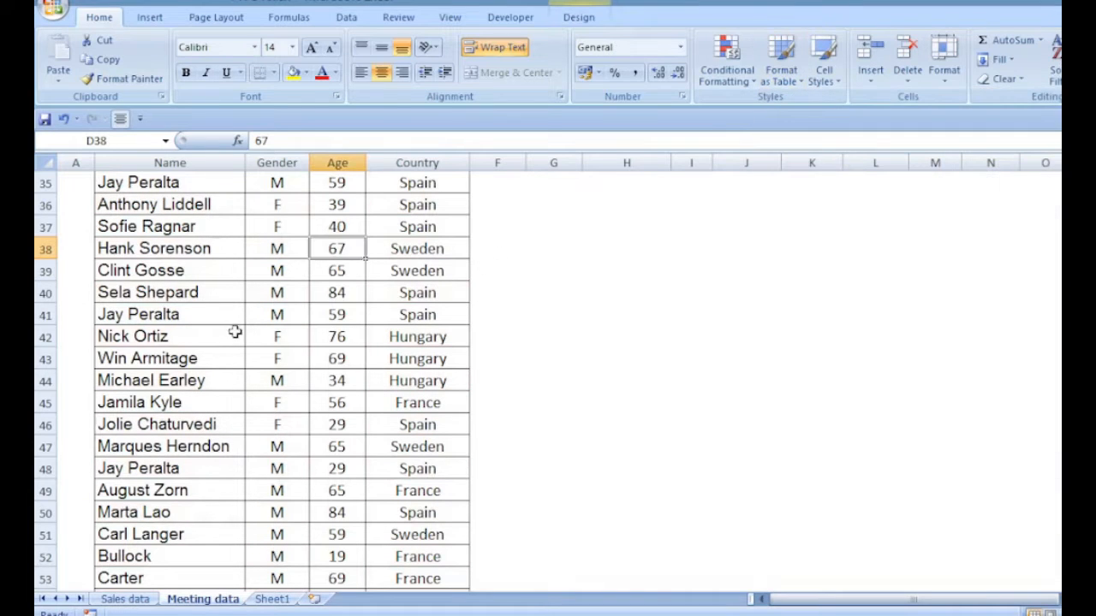
scroll(110, 280, "up", 1)
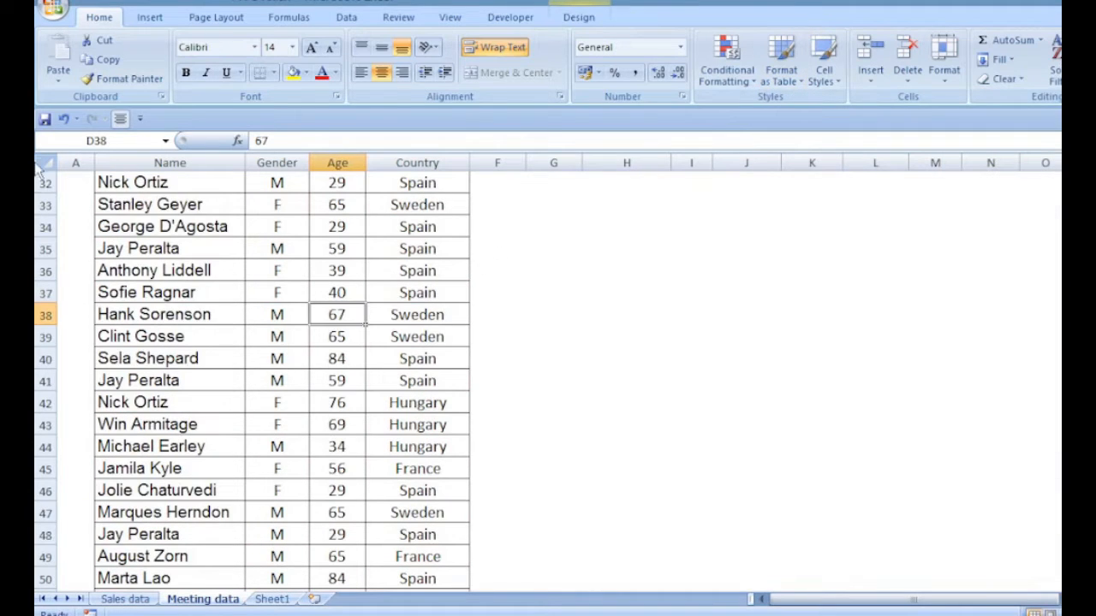
- Create a PivotTable from Table1 on the existing Meeting data worksheet, placed at cell H5
left_click(149, 18)
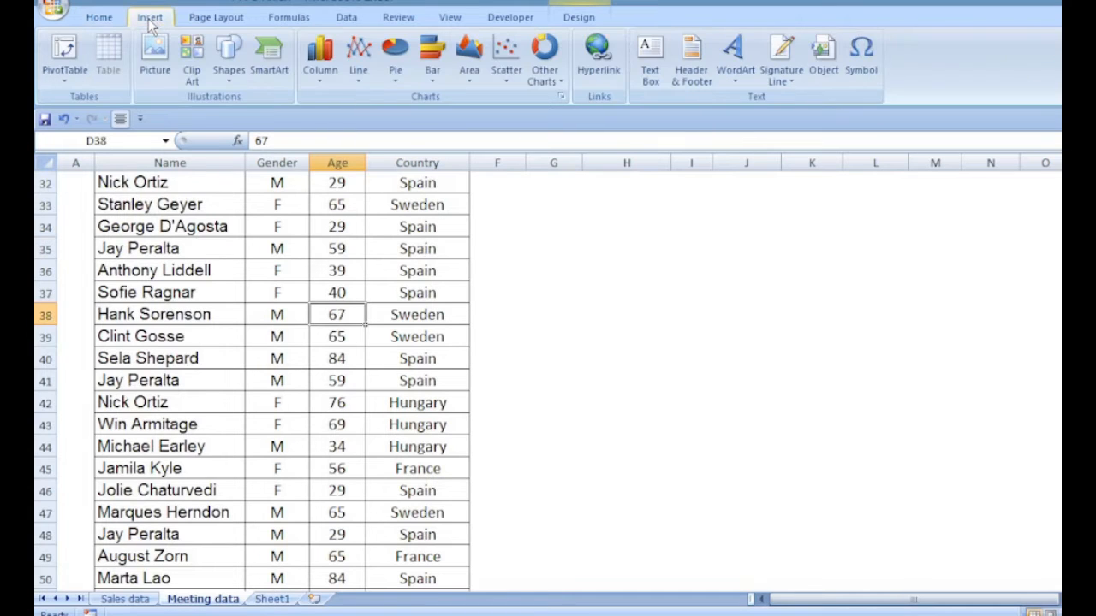
left_click(68, 53)
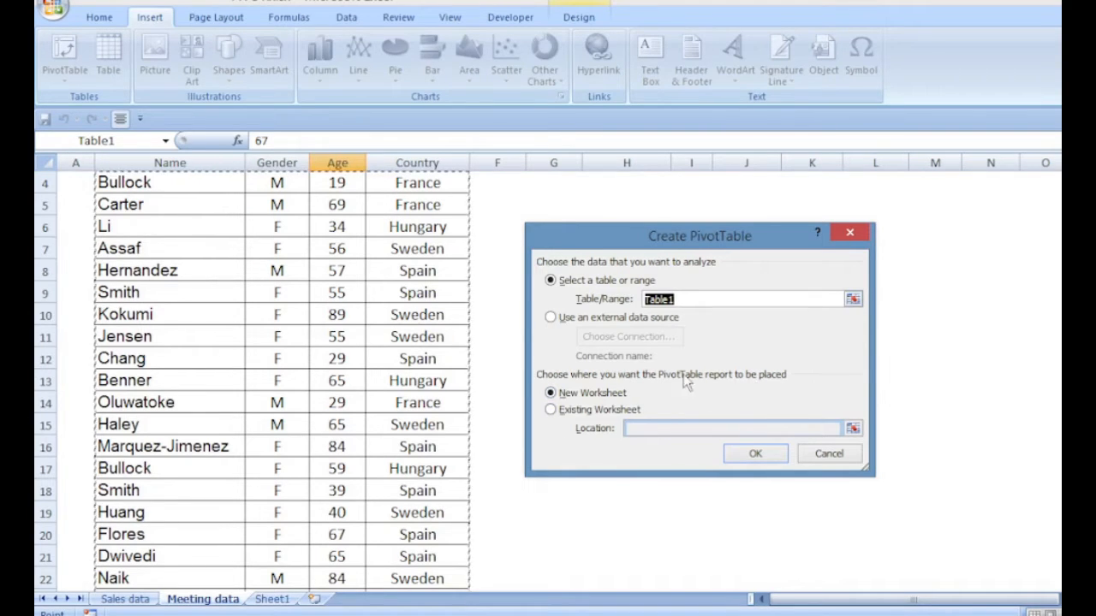
left_click(574, 413)
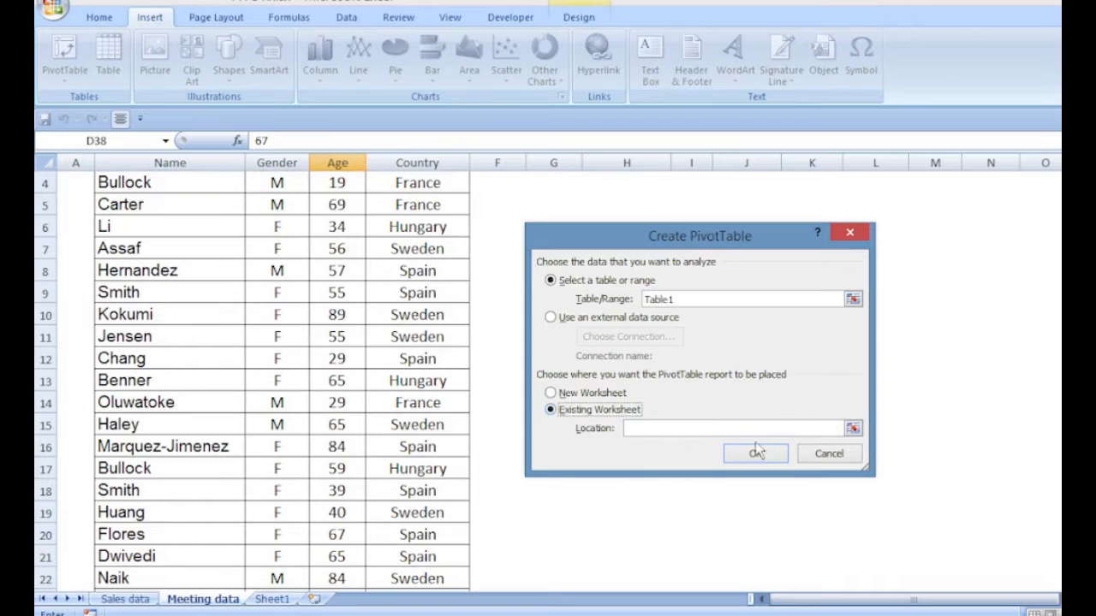
left_click(700, 428)
left_click(626, 203)
left_click(769, 460)
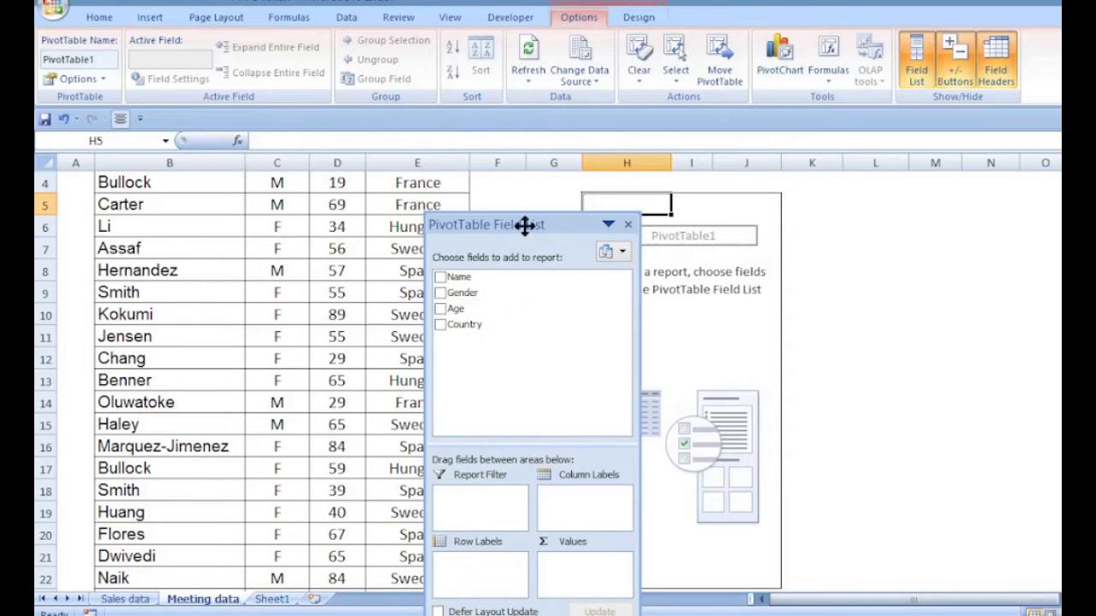
- Move the PivotTable Field List clear of the meeting data and the empty report area
left_click_drag(525, 224, 895, 209)
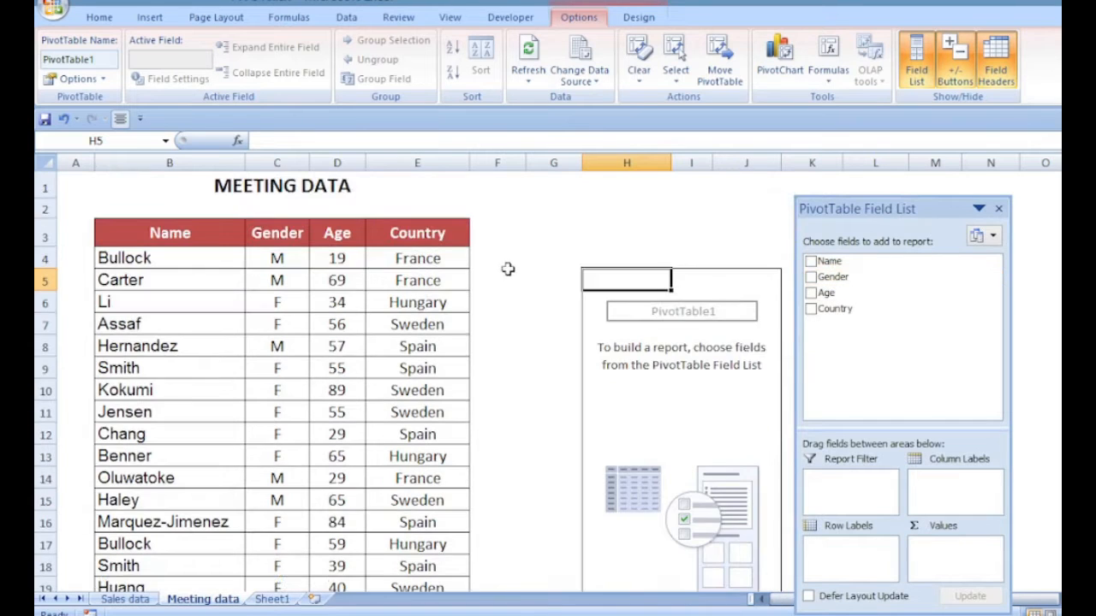
scroll(514, 267, "up", 1)
left_click_drag(856, 208, 798, 147)
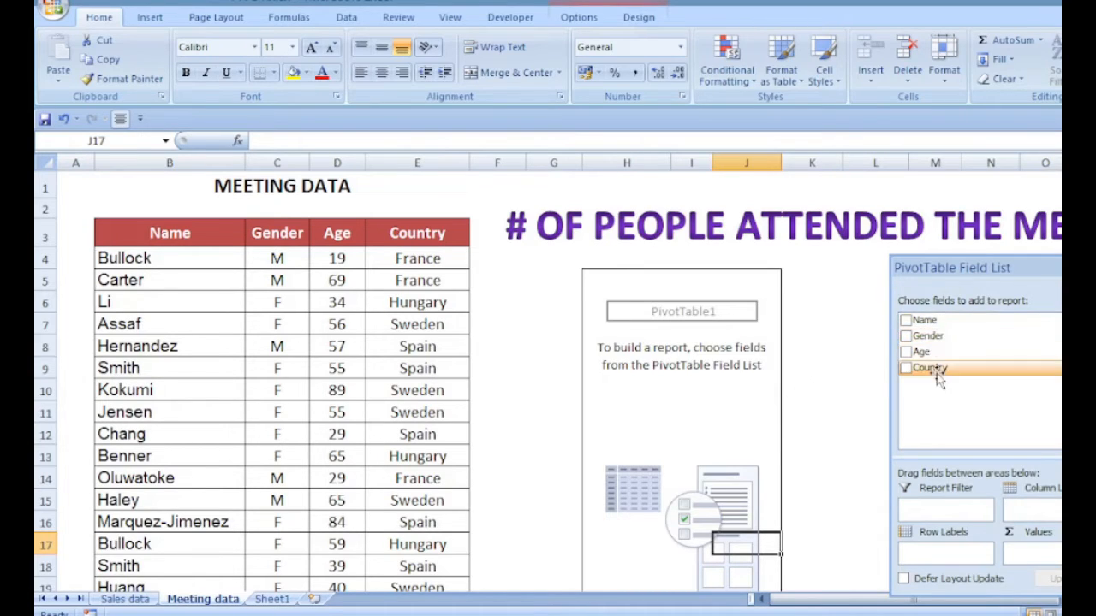
- Try counting attendees by adding Name to the pivot table's values, and remove that count again
left_click(921, 320)
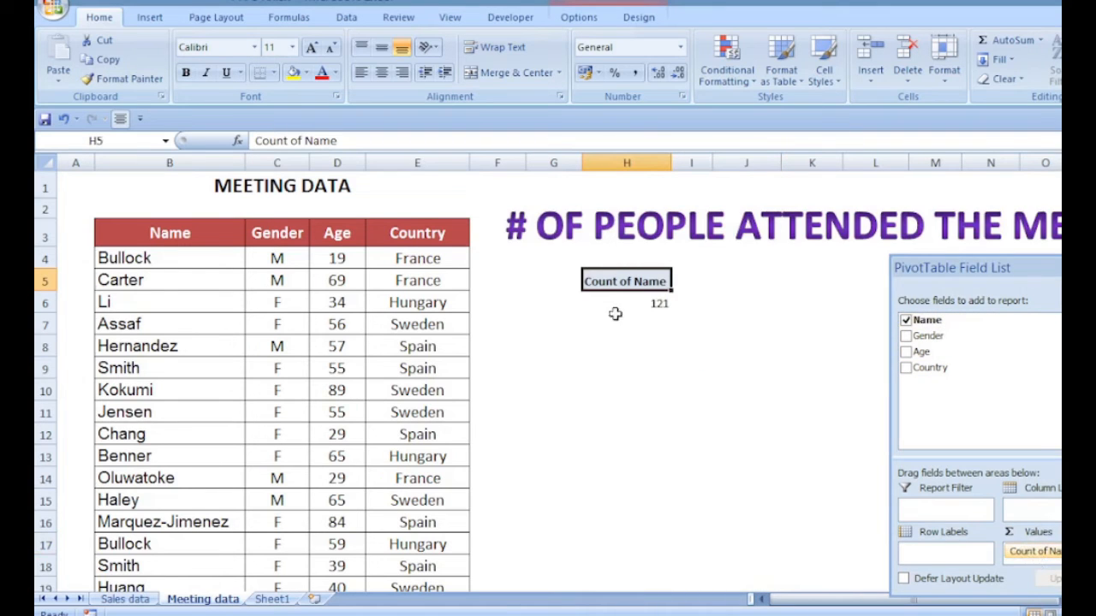
mouse_move(660, 308)
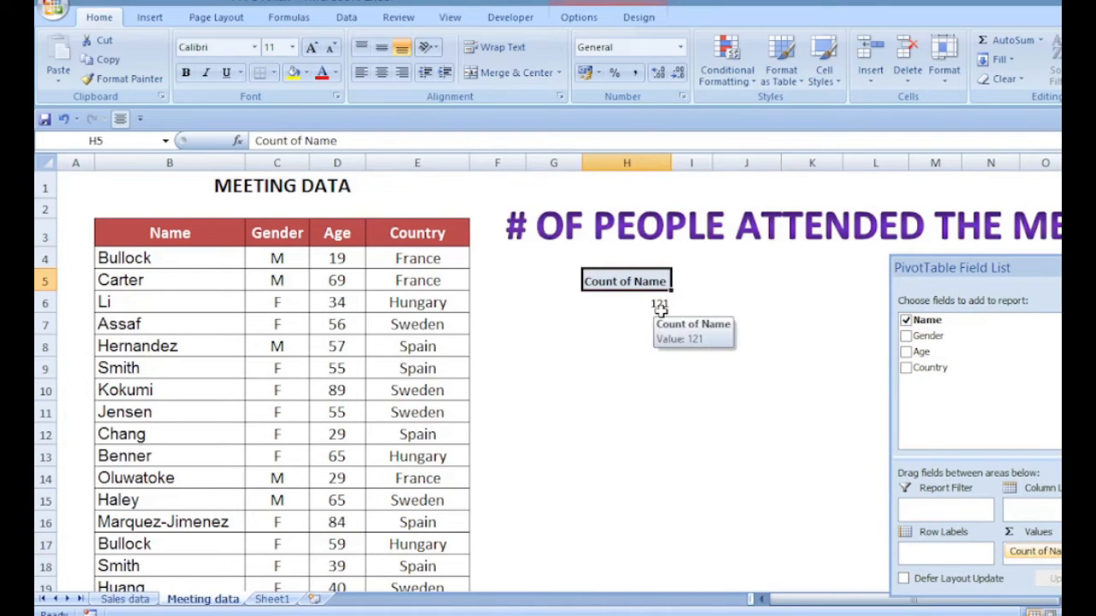
left_click_drag(1036, 551, 704, 411)
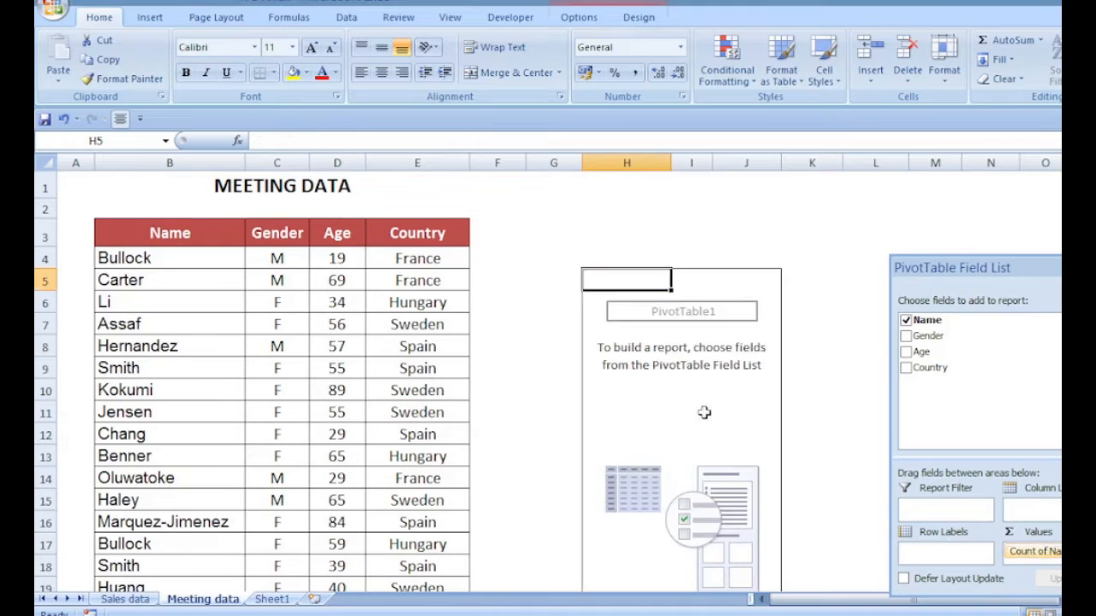
- Add Age to the pivot table's values and summarize it by Count instead of Sum
left_click_drag(918, 355, 1038, 554)
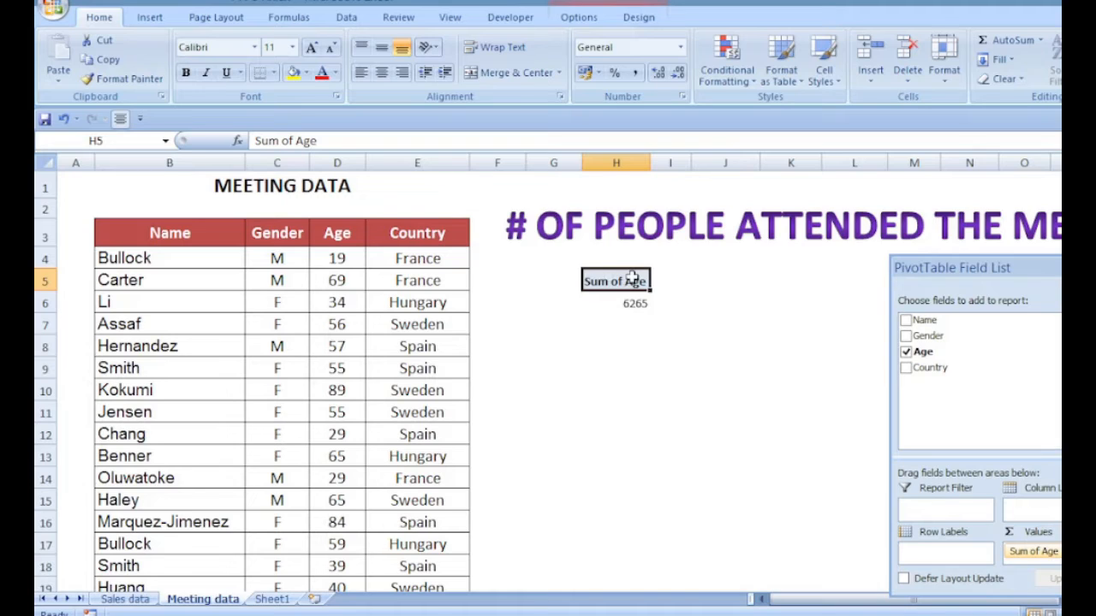
left_click(1059, 553)
left_click(1055, 551)
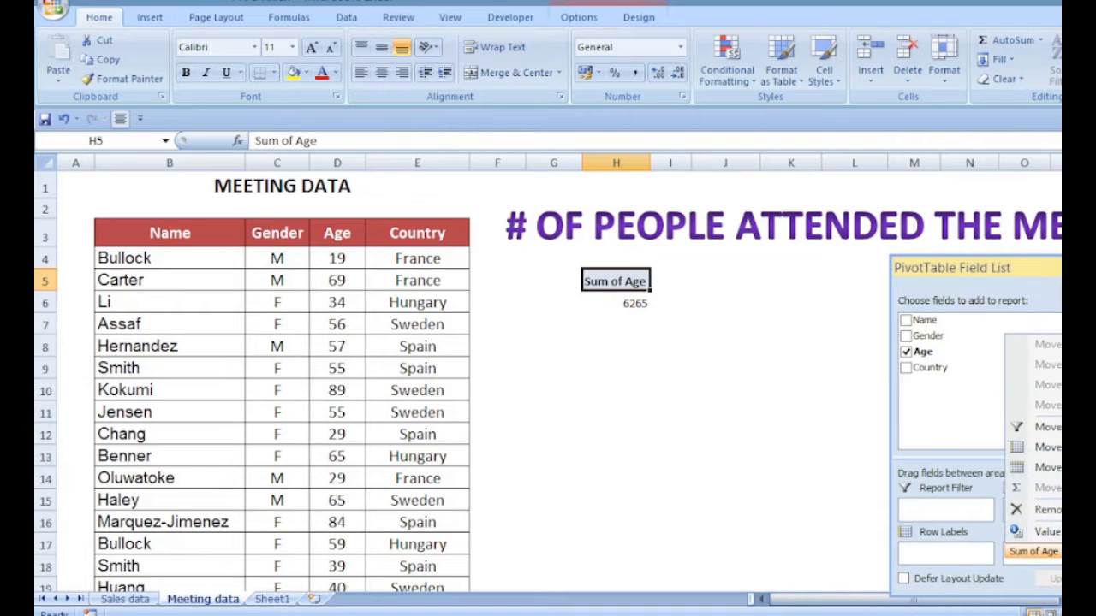
left_click(1052, 532)
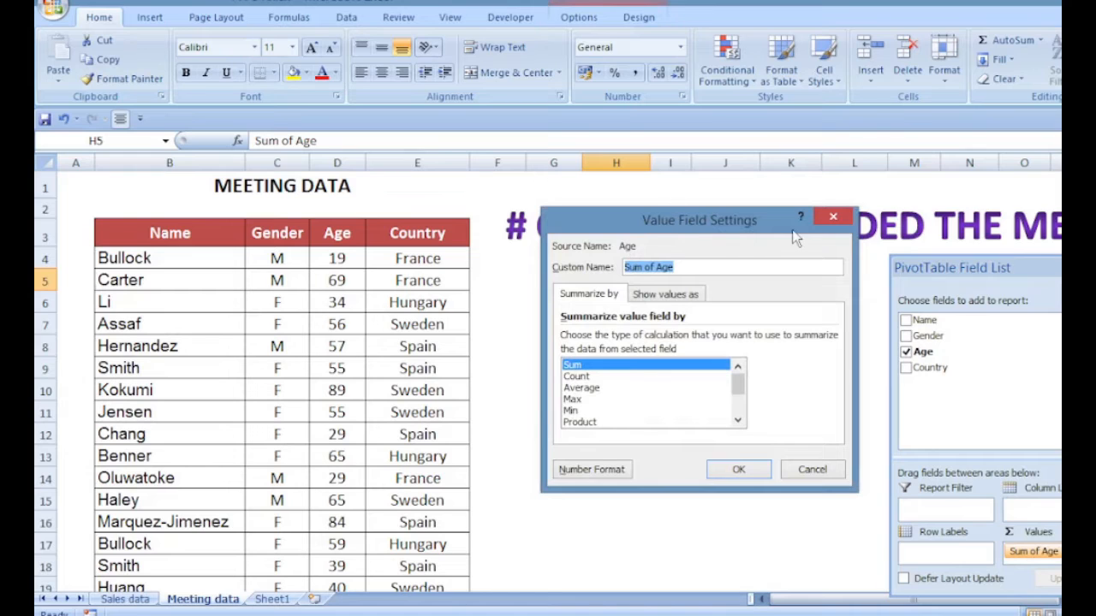
left_click(584, 378)
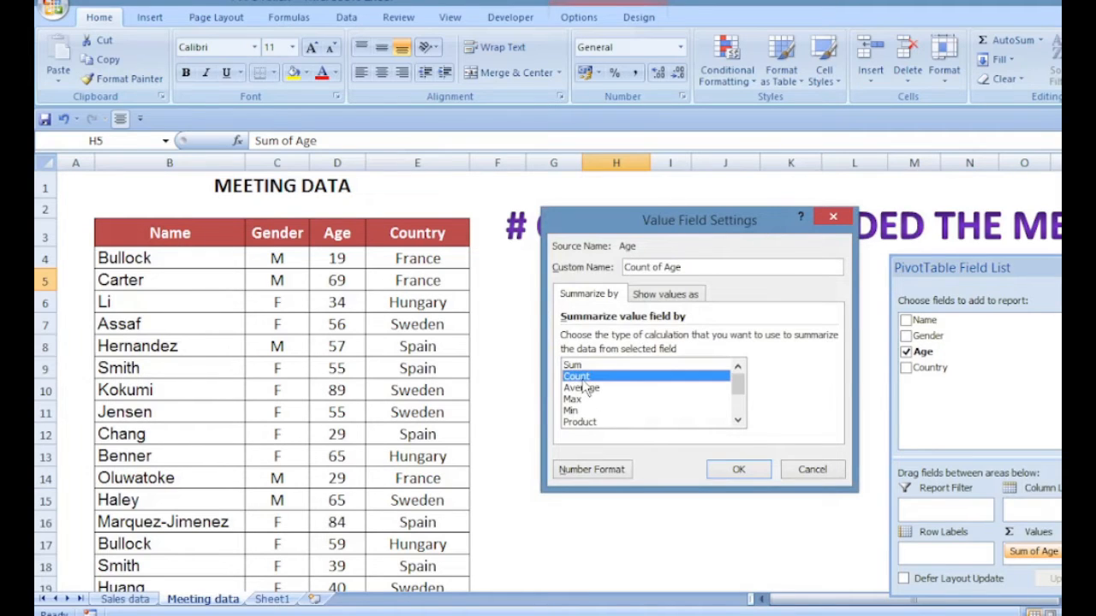
left_click(738, 469)
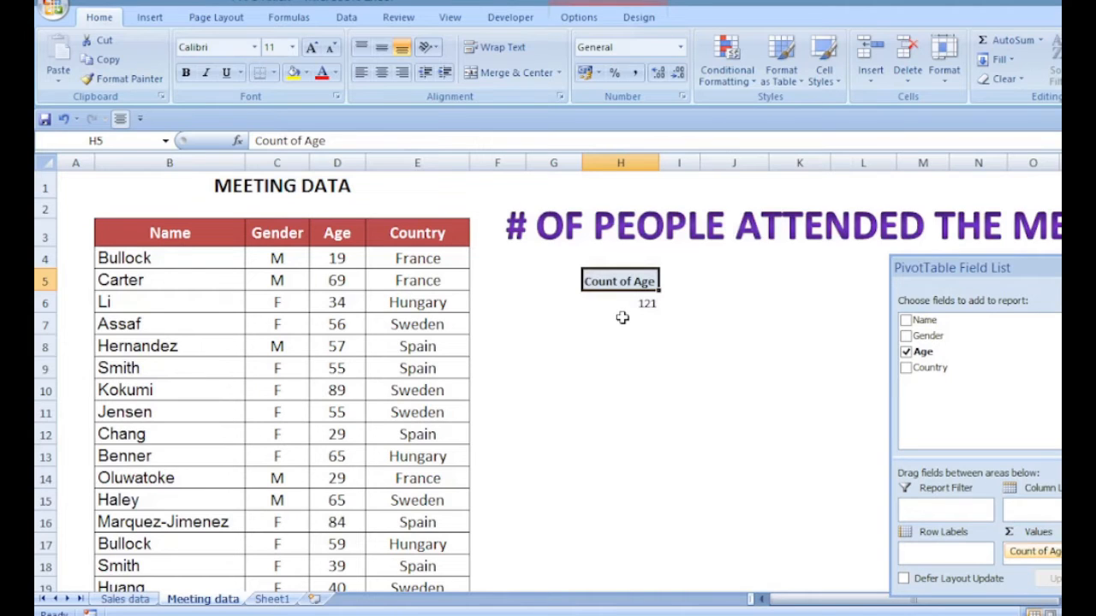
mouse_move(629, 310)
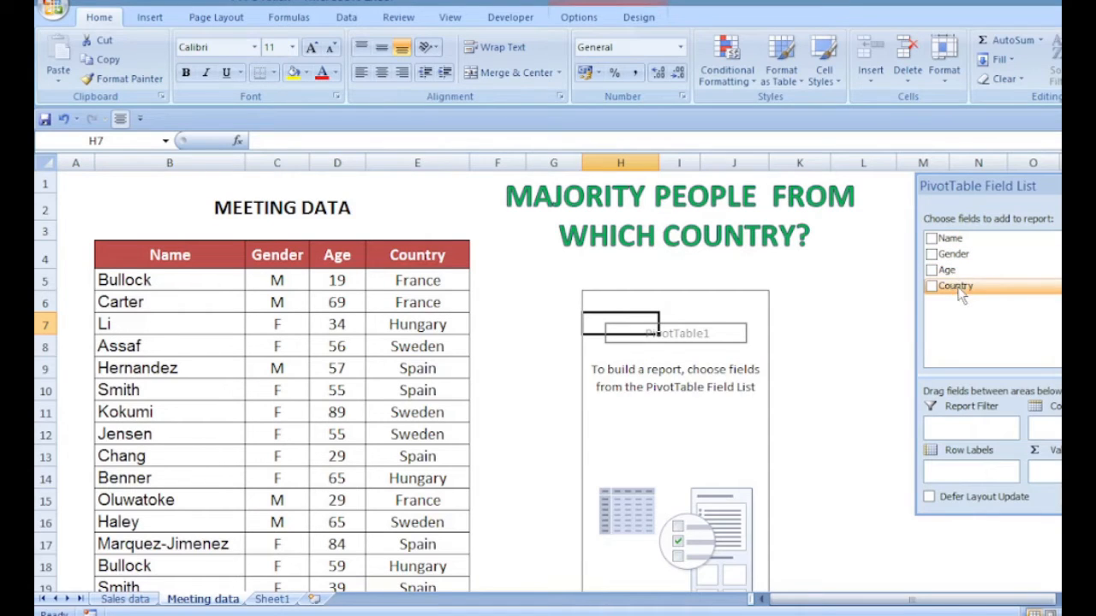
- Set Country as the pivot table's row labels and add Name to the values twice, enlarging the field list to show both
left_click_drag(961, 294, 980, 482)
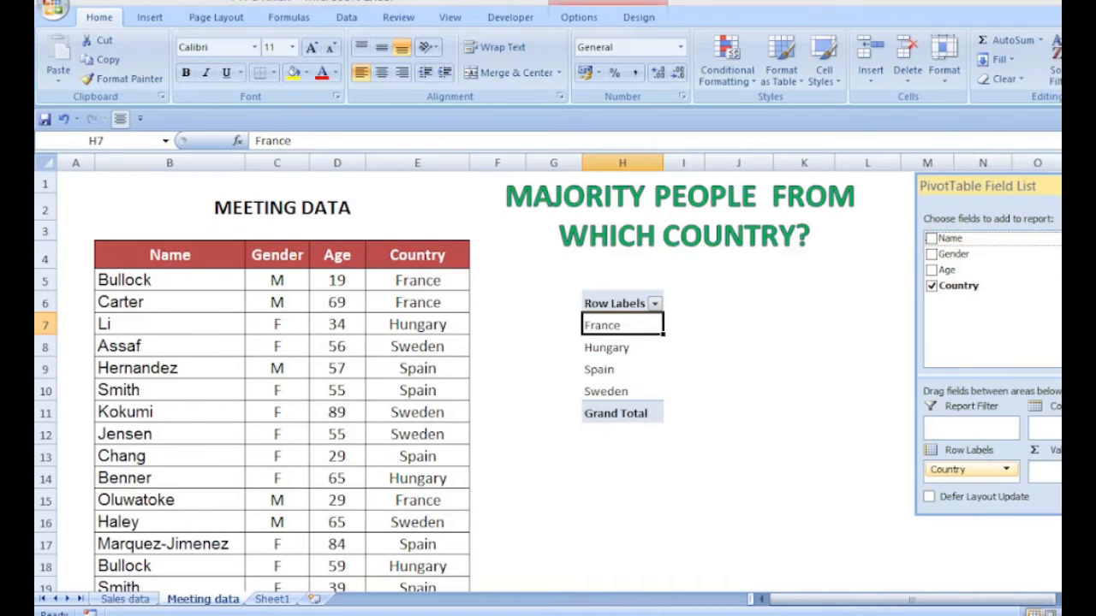
left_click(932, 238)
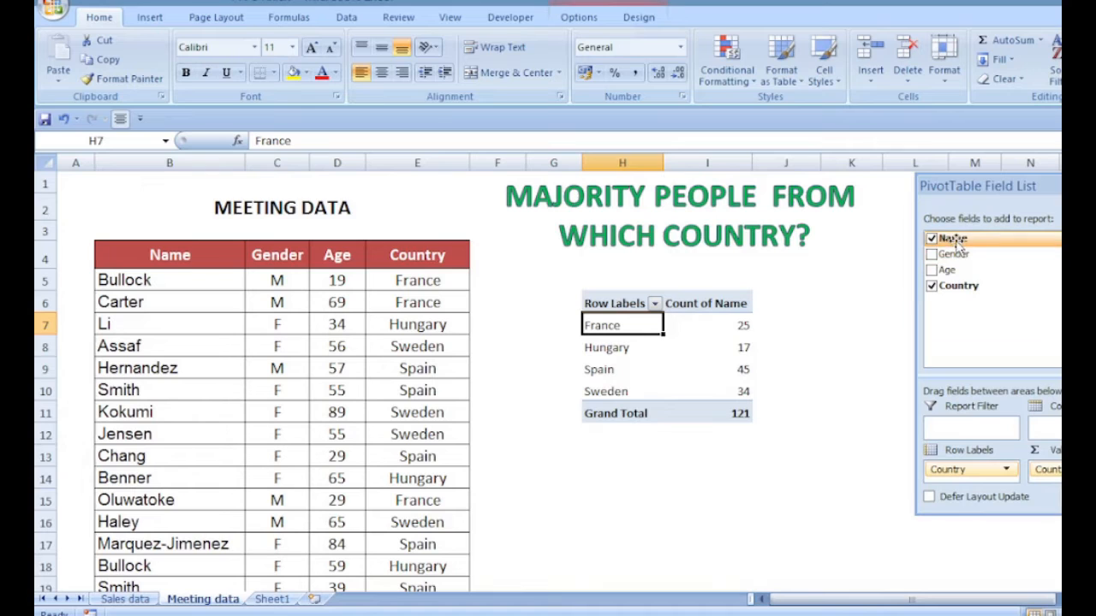
left_click_drag(1060, 476, 1056, 478)
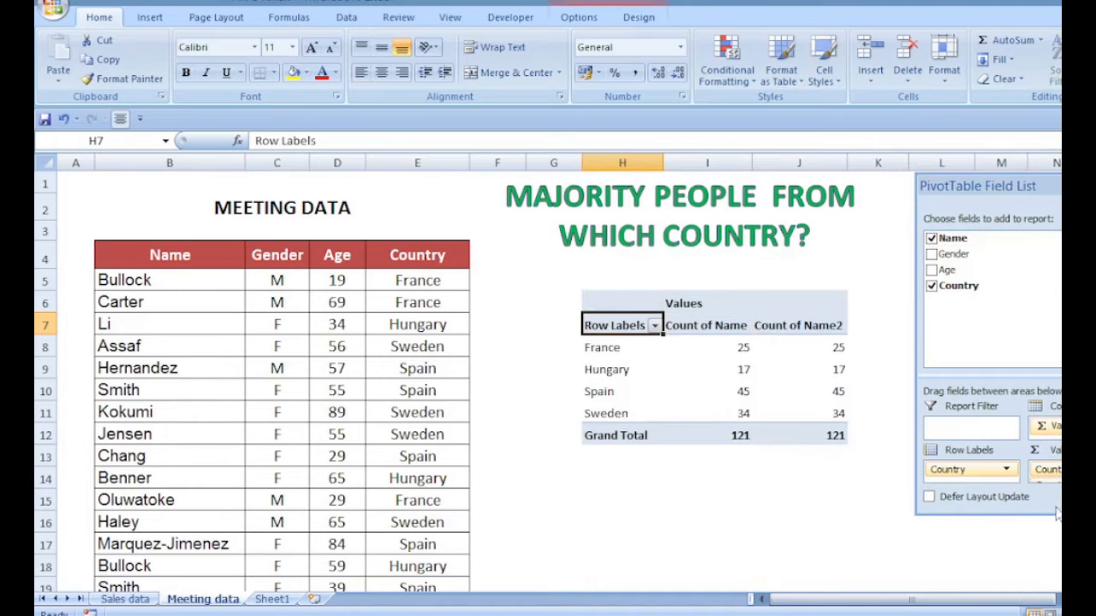
left_click_drag(1031, 515, 1031, 564)
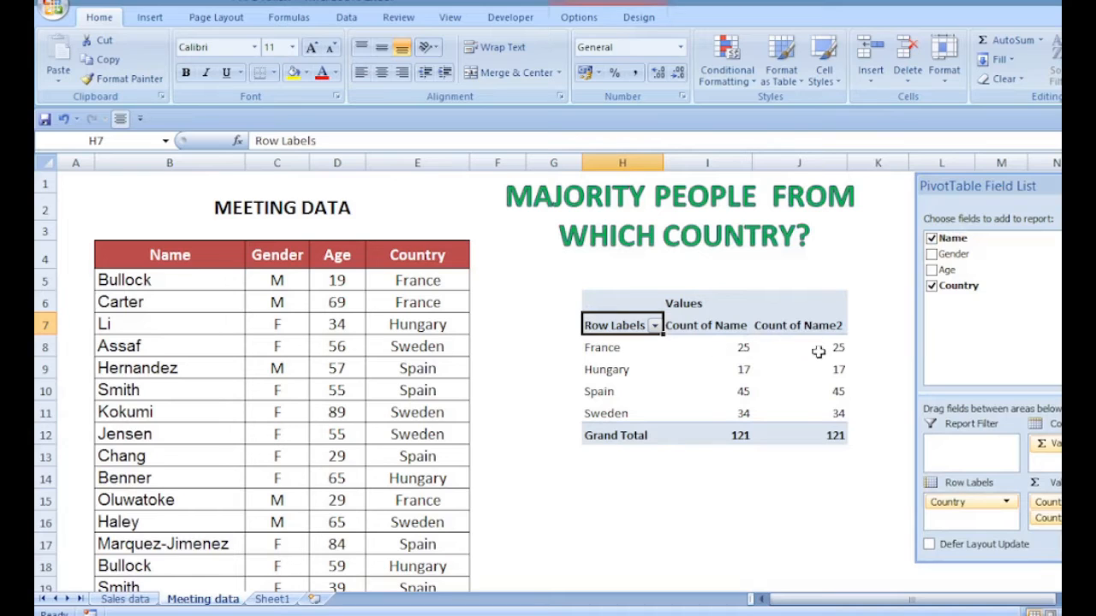
- Show the second Name count in the pivot table as % of total
mouse_move(819, 351)
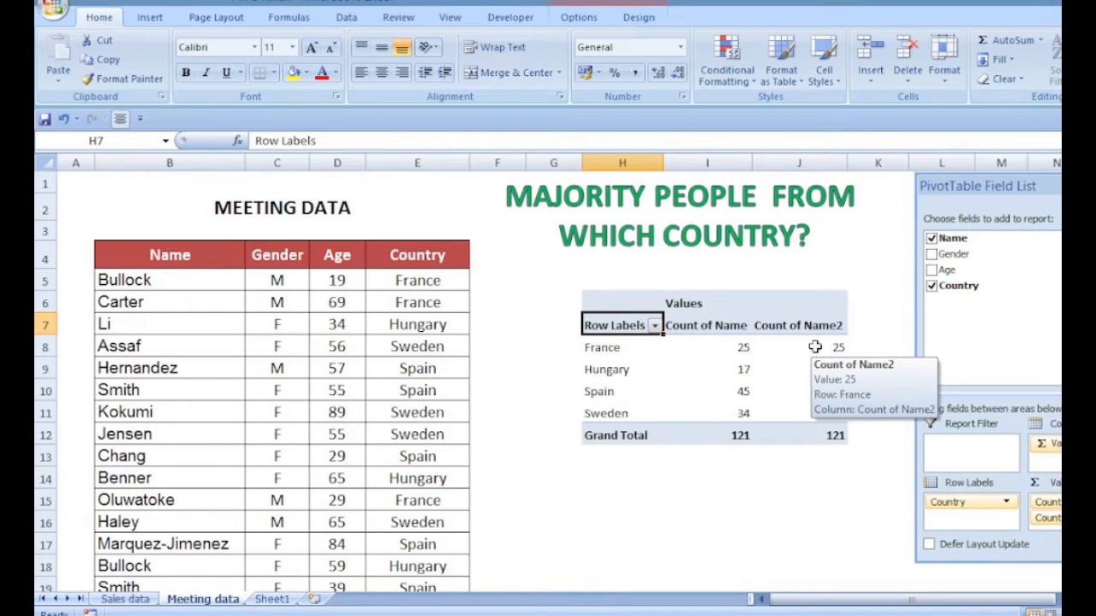
right_click(834, 350)
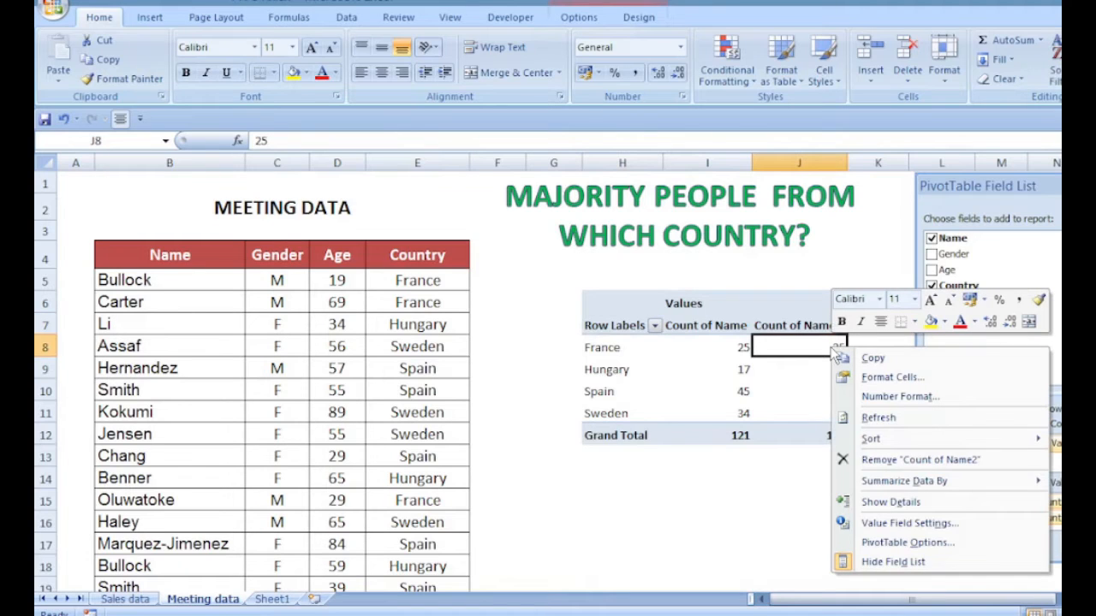
left_click(895, 525)
left_click(850, 215)
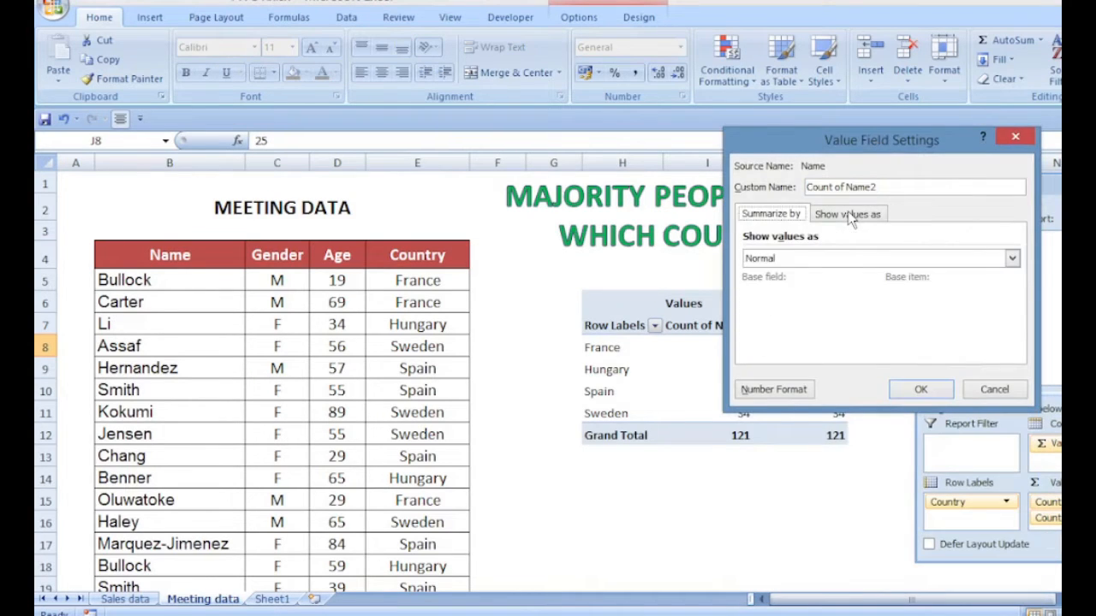
left_click(1012, 259)
left_click_drag(1014, 286, 1017, 330)
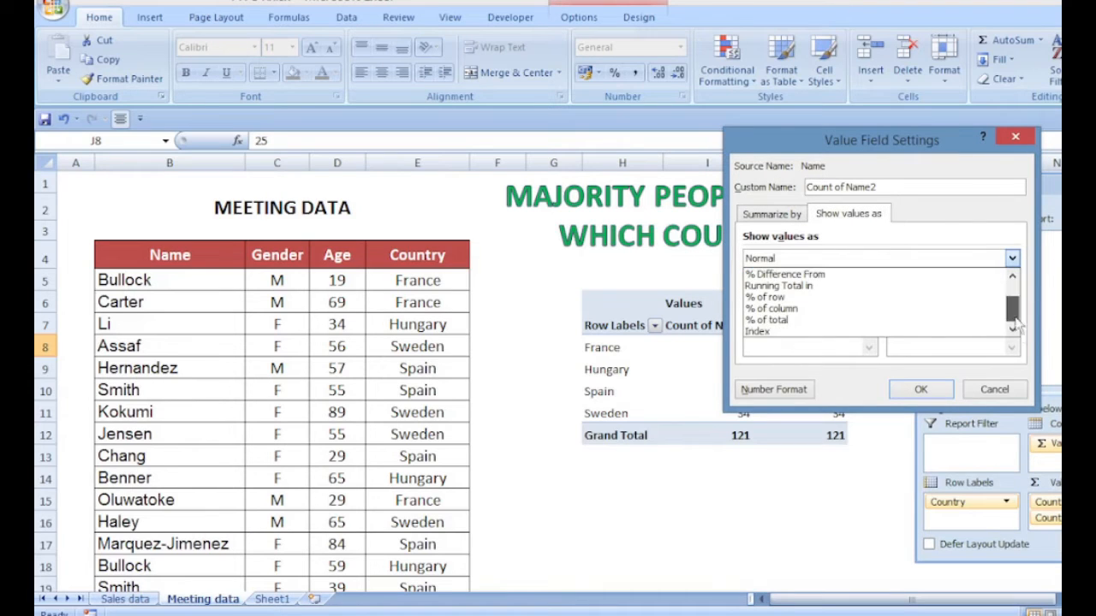
left_click(808, 325)
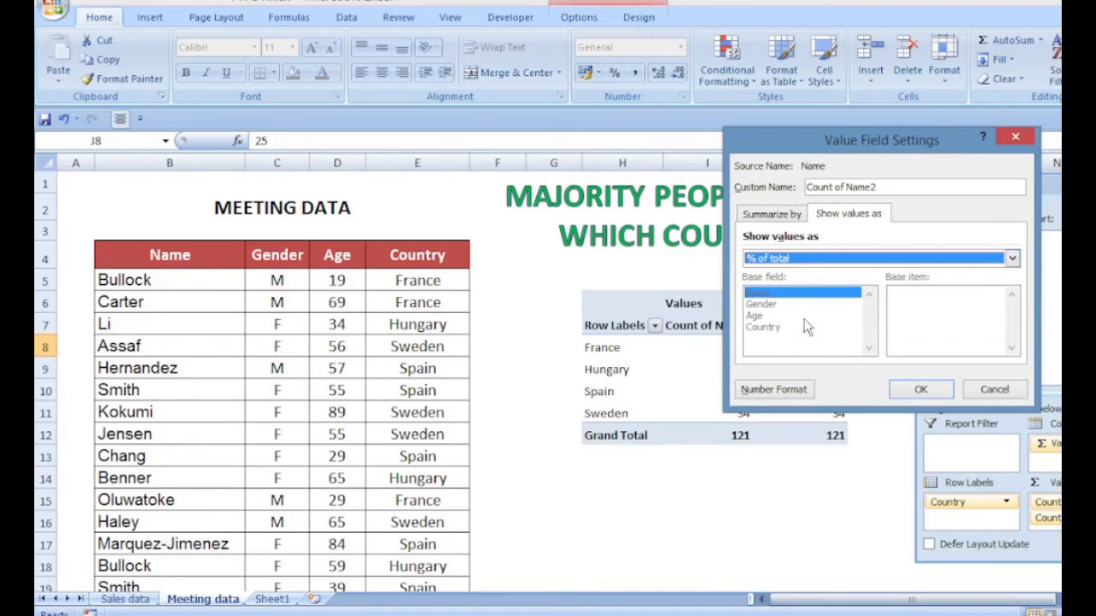
left_click(923, 391)
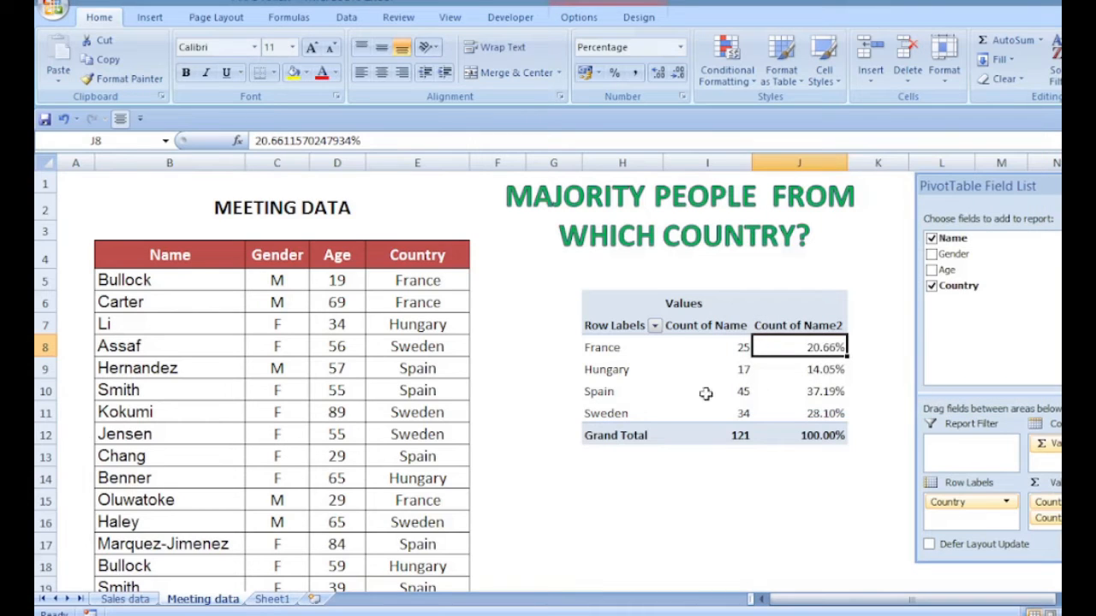
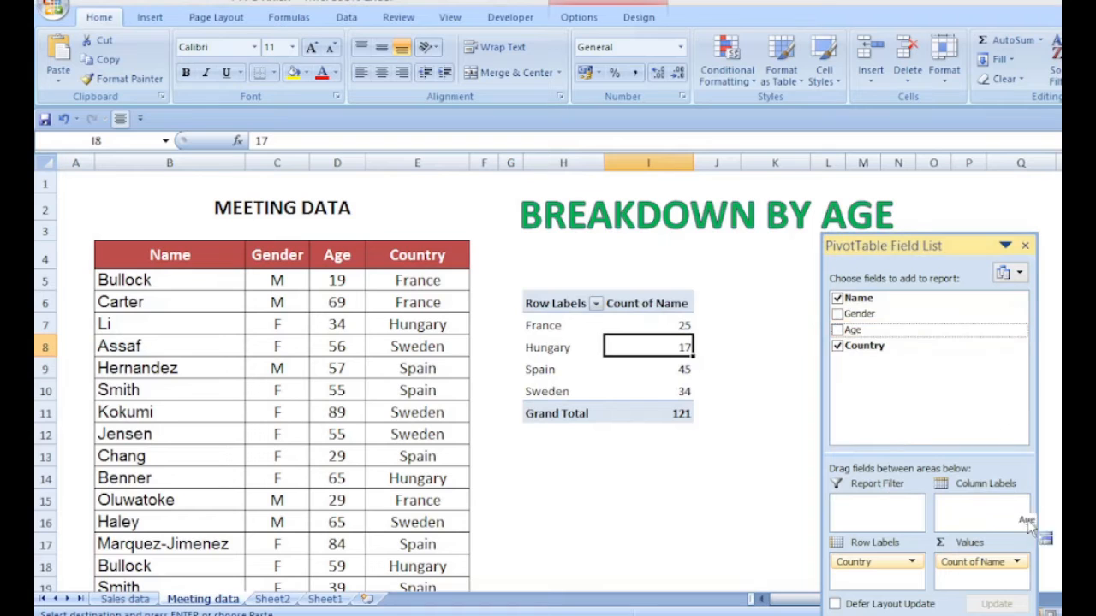
- Group the pivot table's Age column labels from 19 to 91 in intervals of 10, and adjust the row-label column's width
left_click(922, 198)
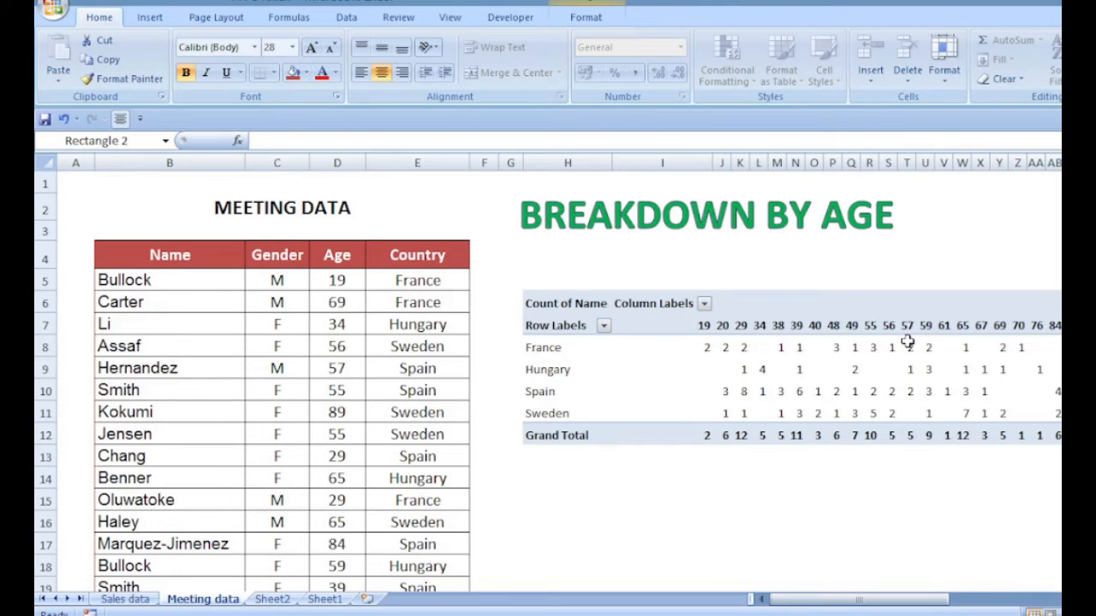
left_click(874, 325)
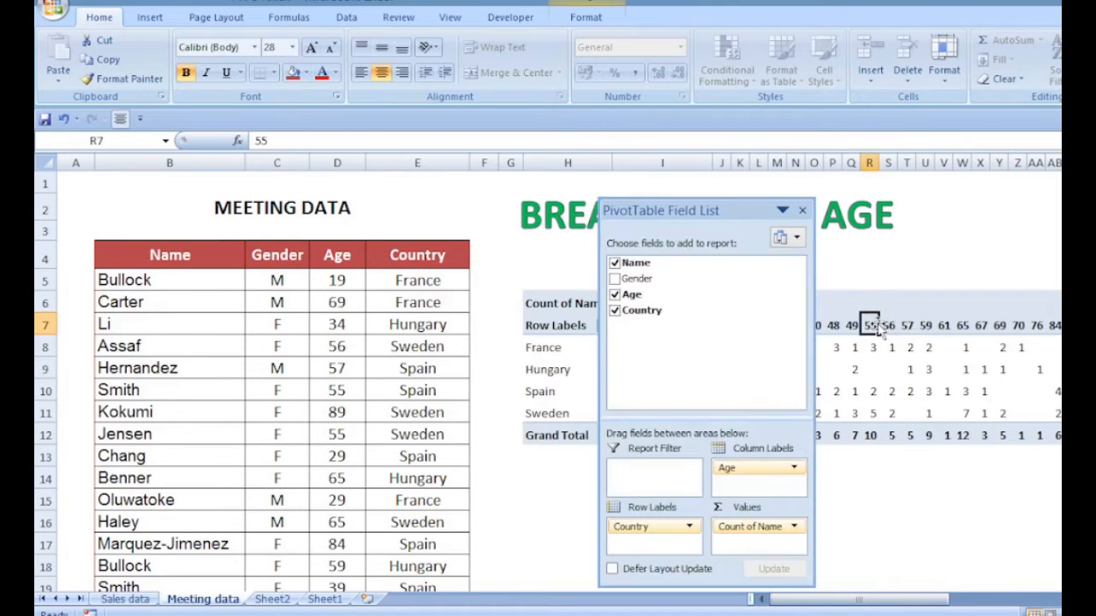
right_click(877, 326)
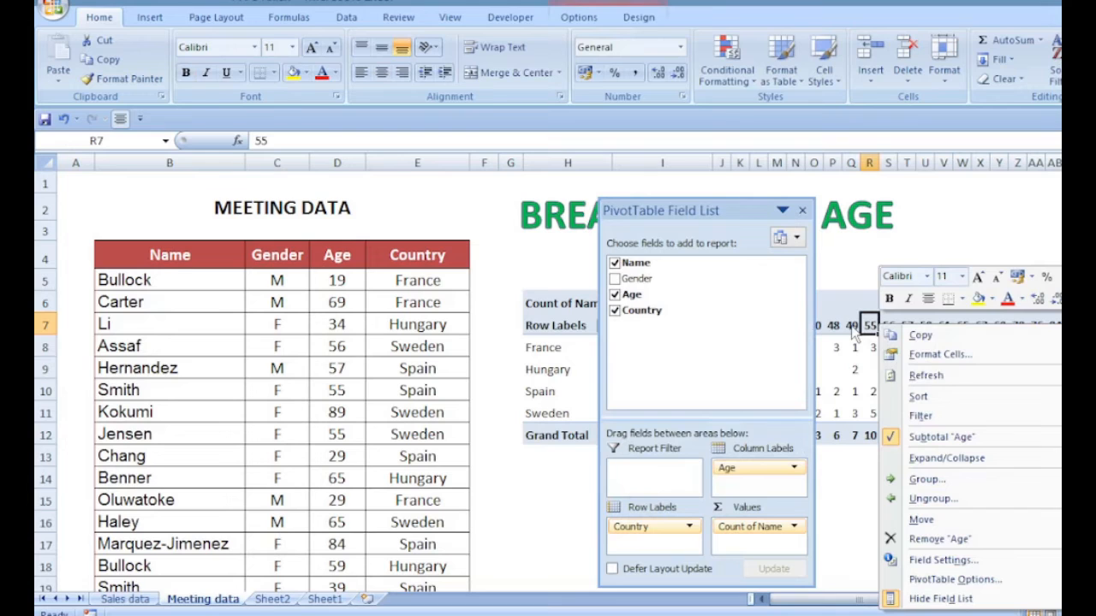
left_click(929, 481)
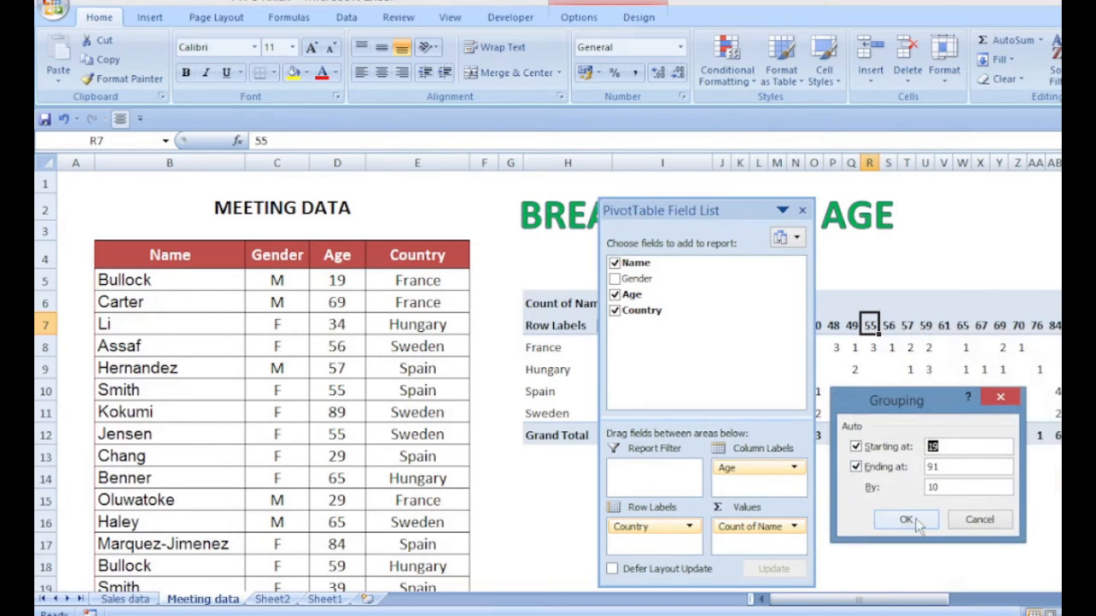
left_click(906, 520)
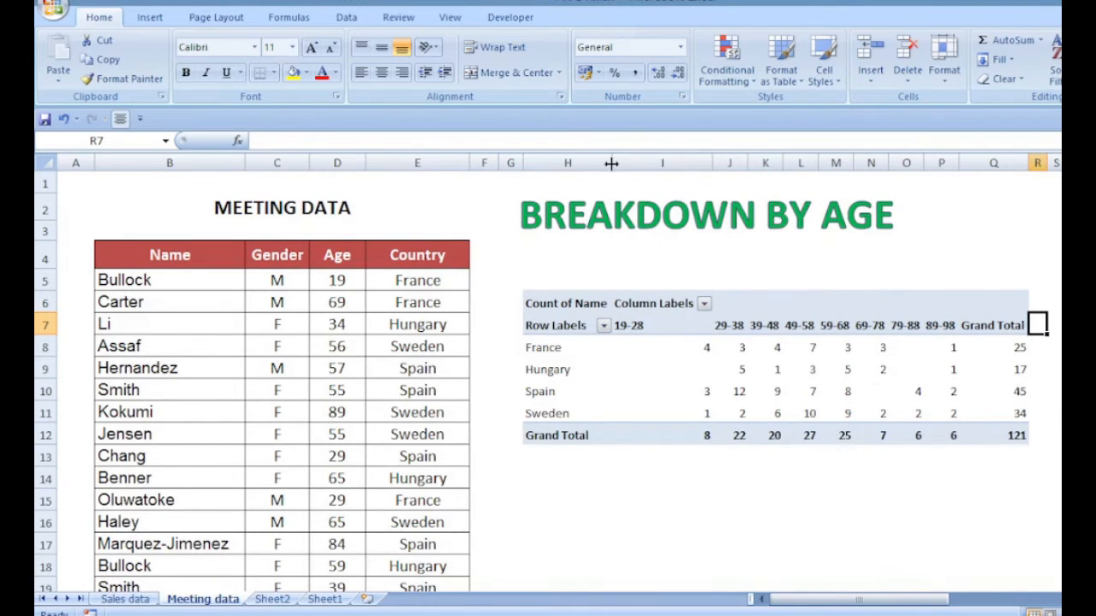
left_click_drag(612, 163, 641, 163)
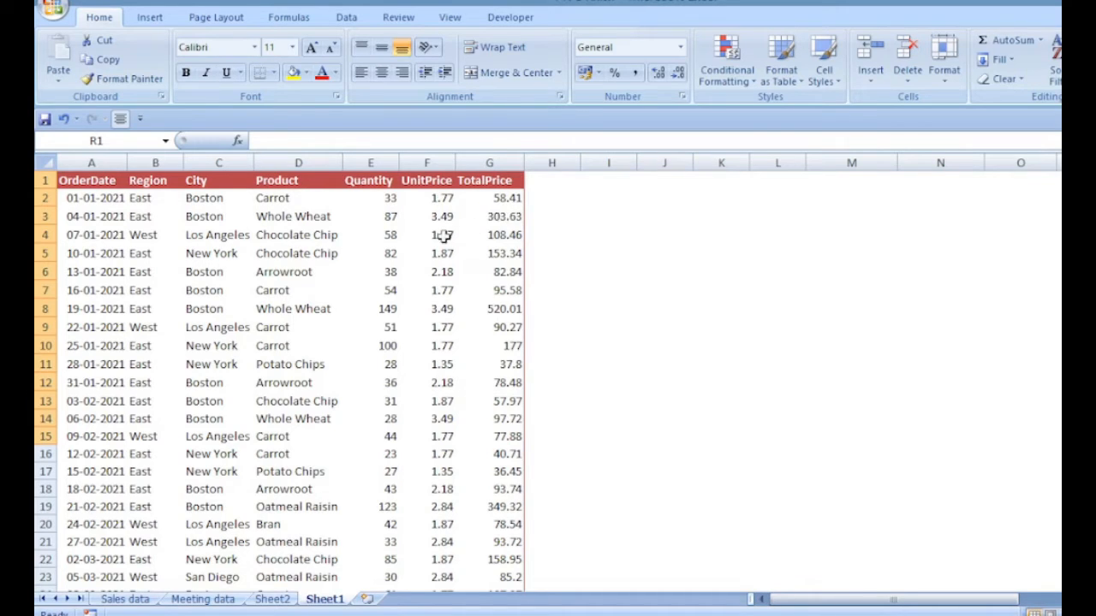
- Create a pivot table from Sales_Data on a new worksheet and add TotalPrice to its values
left_click(411, 295)
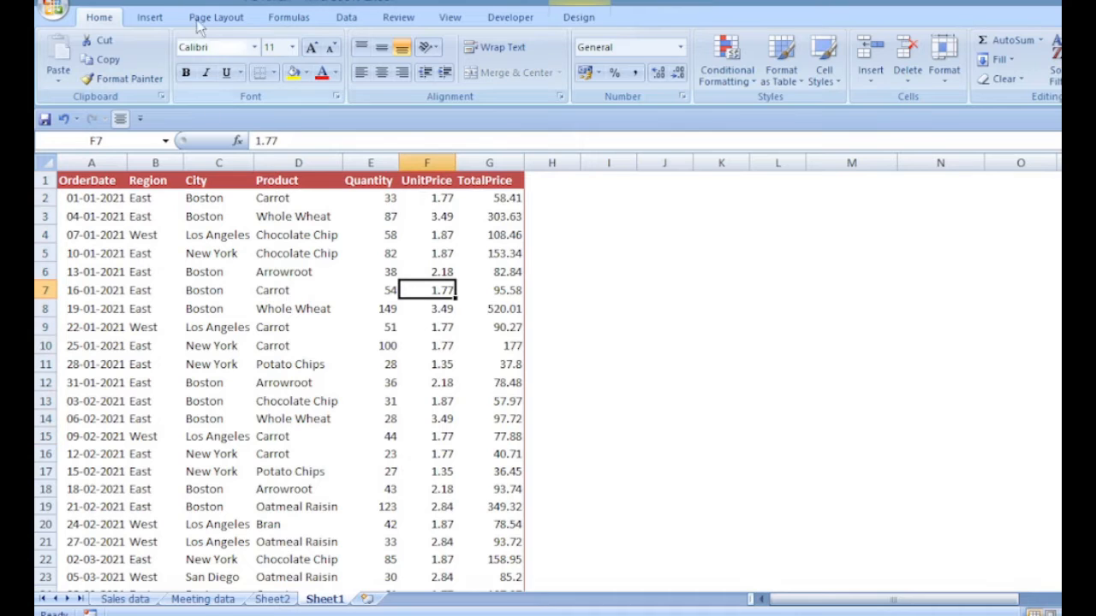
left_click(150, 17)
left_click(64, 47)
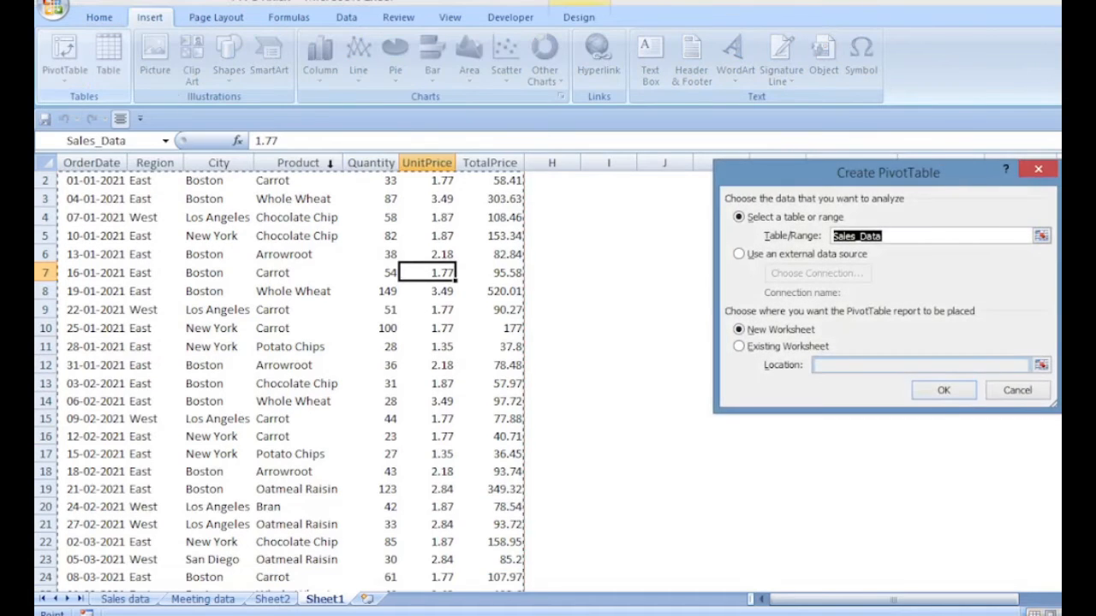
key("Return")
left_click(634, 324)
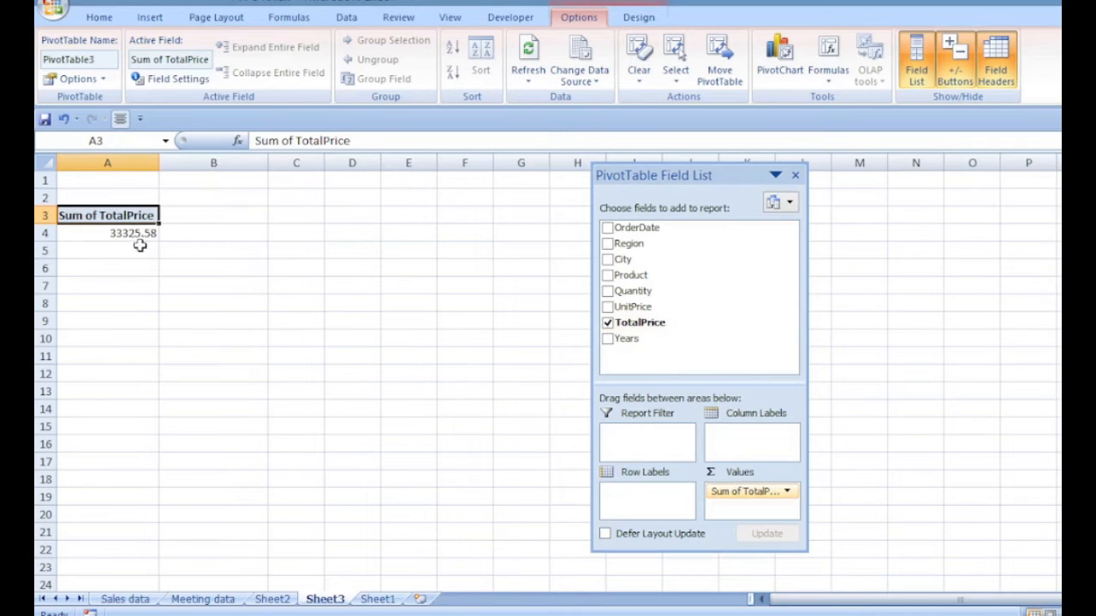
- Summarize the pivot table's TotalPrice value field by Count
left_click(788, 493)
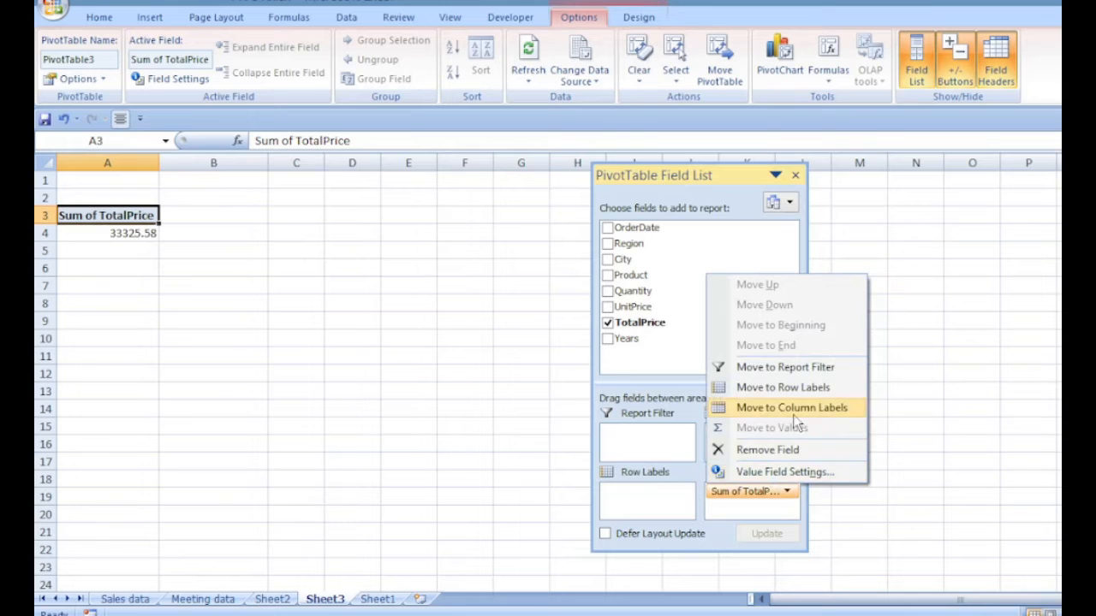
left_click(784, 471)
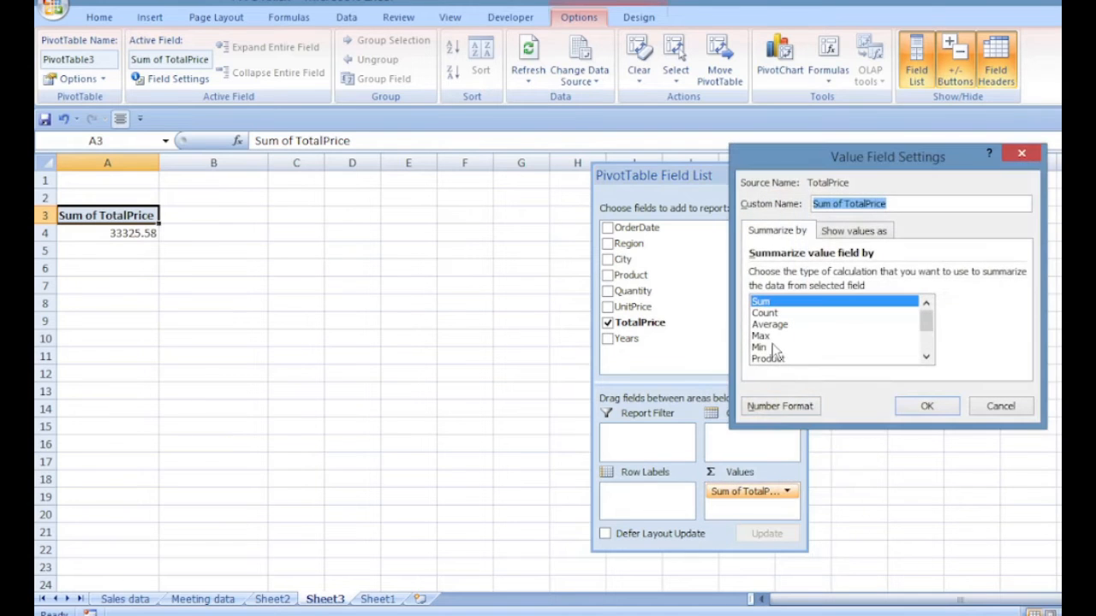
left_click(765, 314)
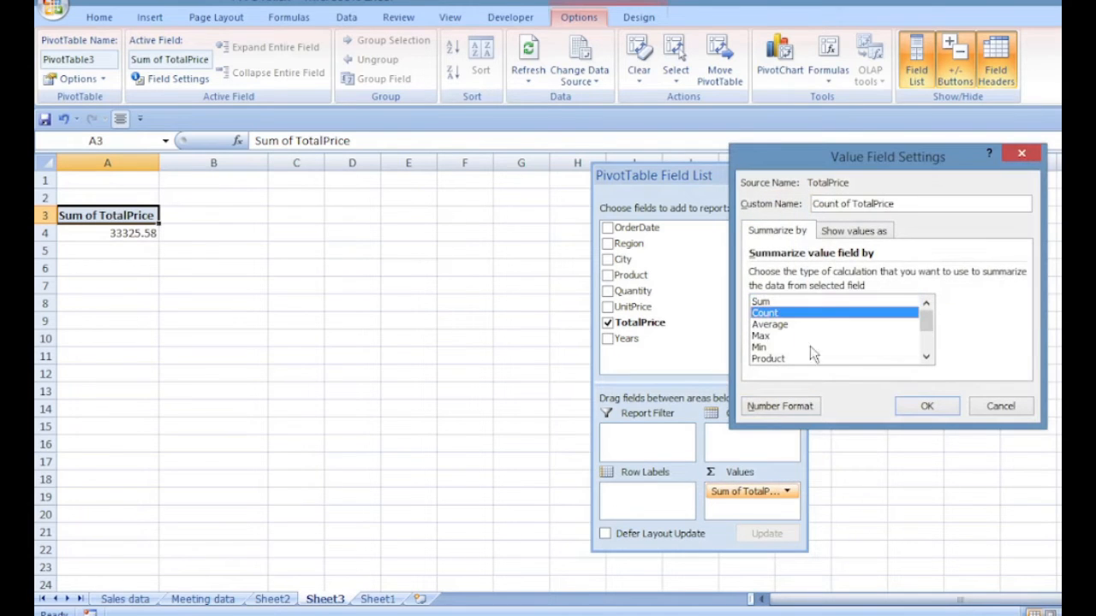
left_click(926, 406)
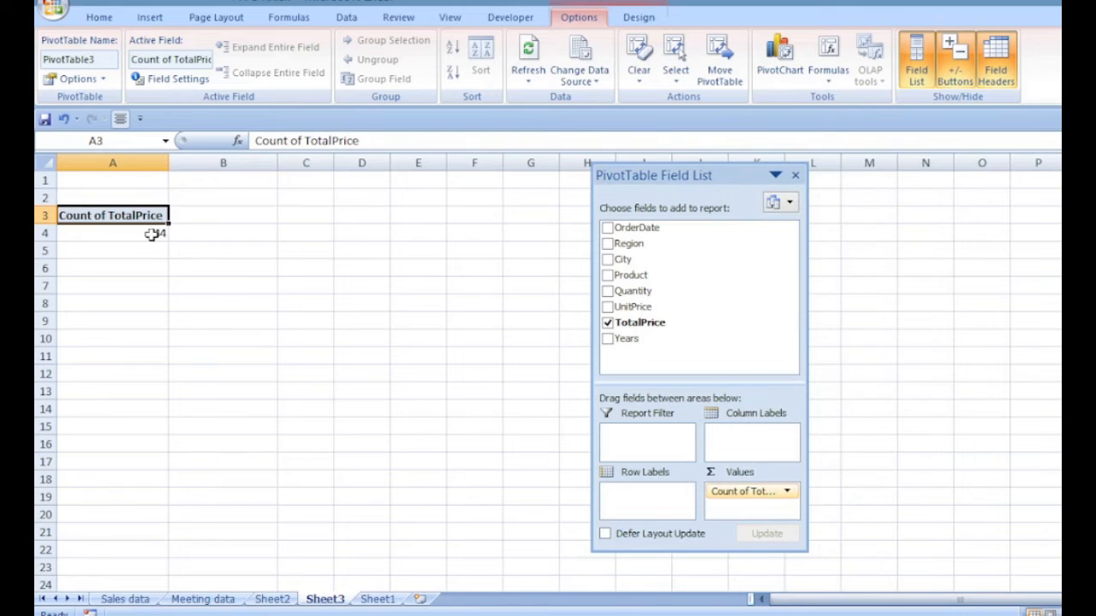
mouse_move(159, 234)
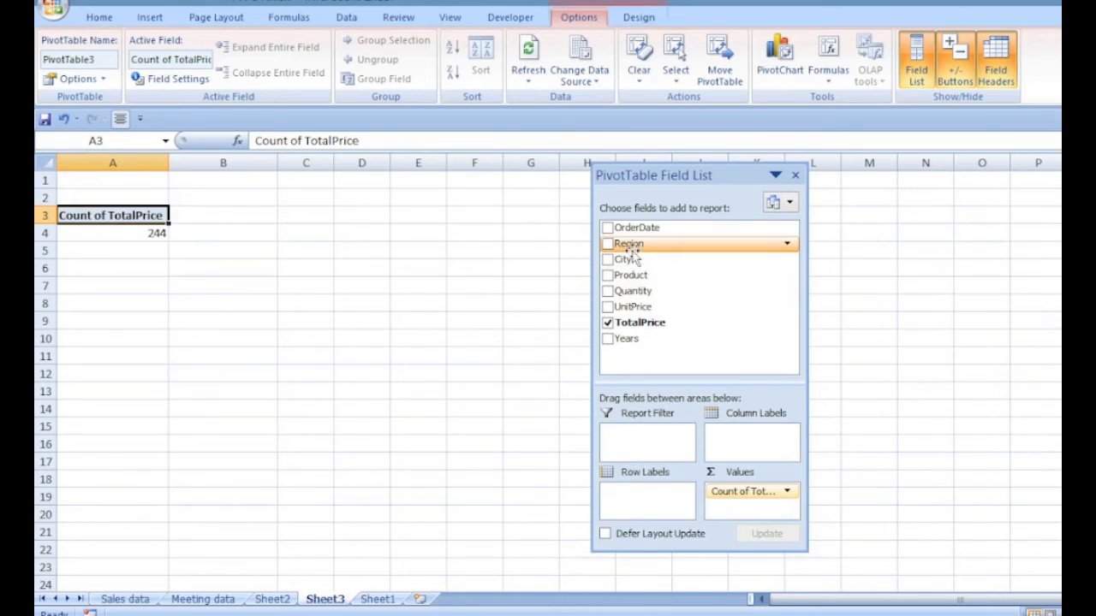
- Add Region as the pivot table's row labels and summarize TotalPrice by Sum
left_click_drag(634, 252, 631, 497)
left_click(786, 491)
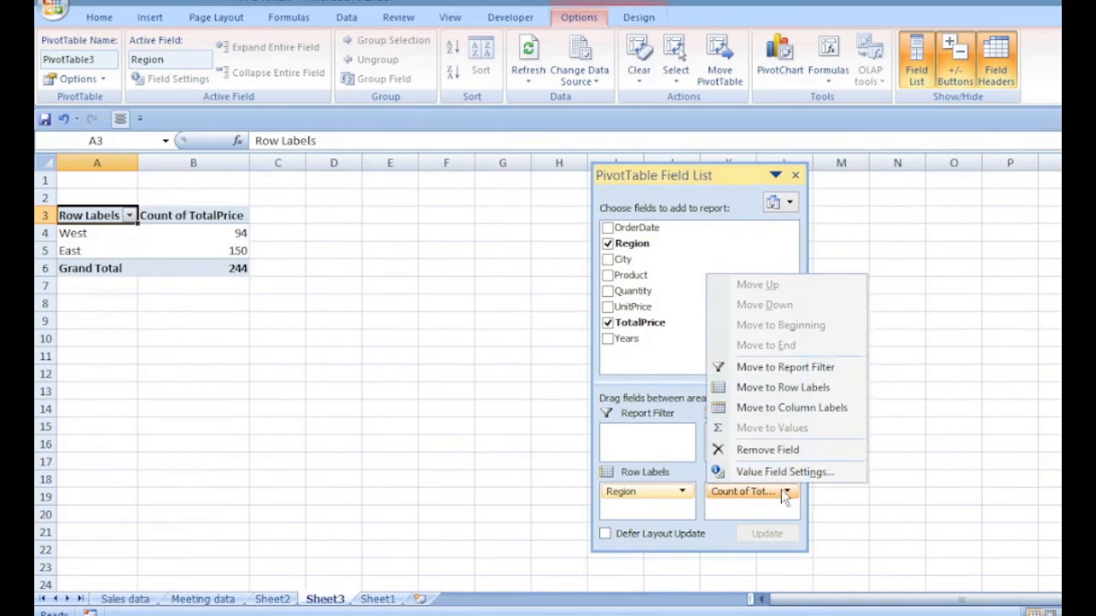
left_click(784, 472)
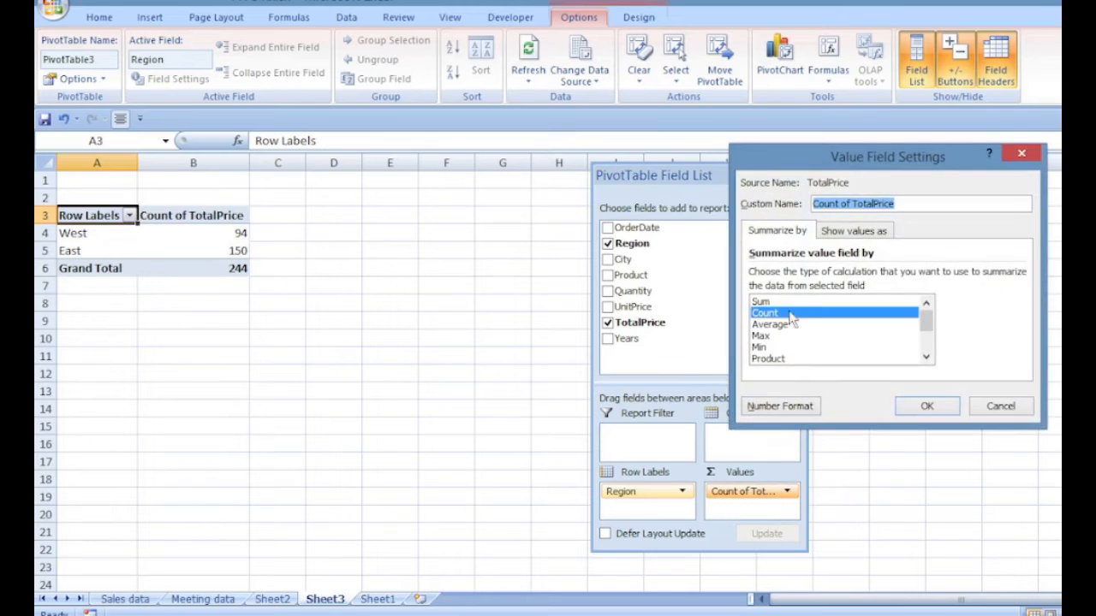
left_click(761, 302)
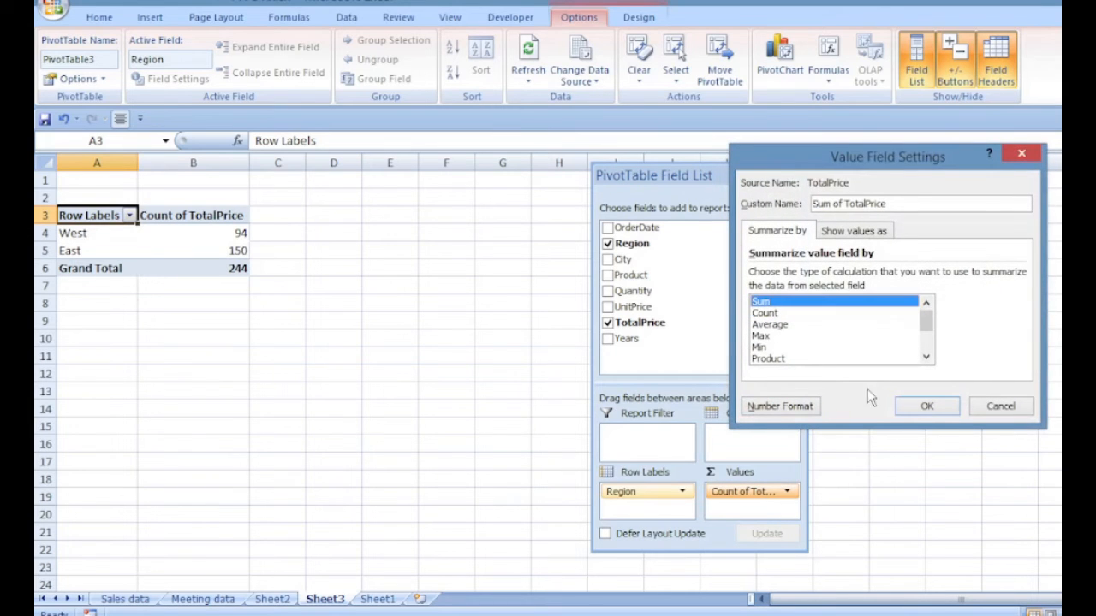
left_click(926, 407)
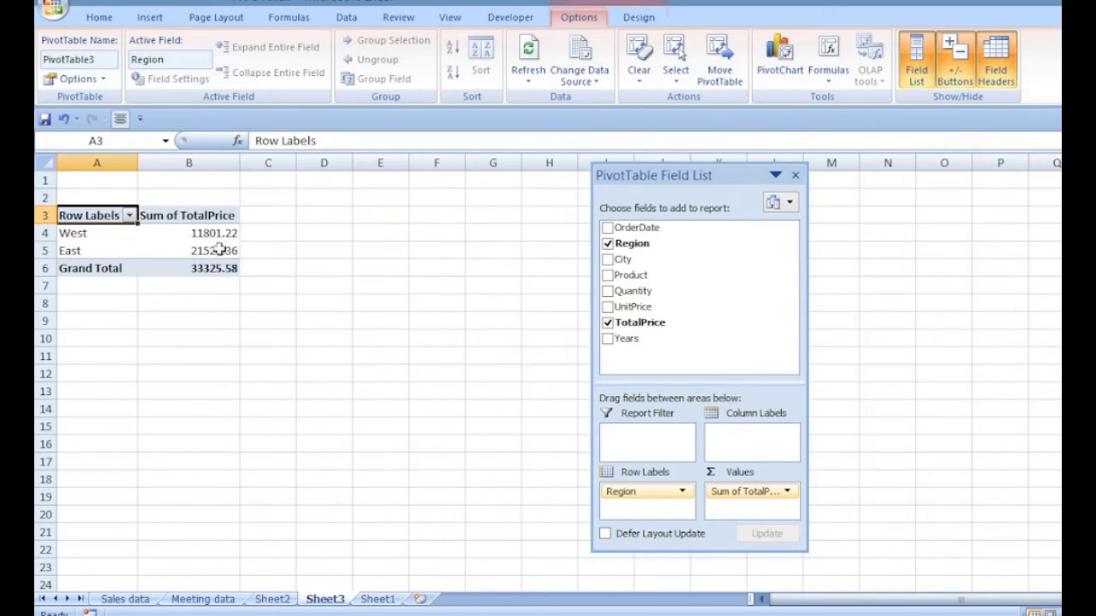
- Format the pivot table's TotalPrice values as rupee currency with two decimal places
left_click(786, 491)
left_click(780, 474)
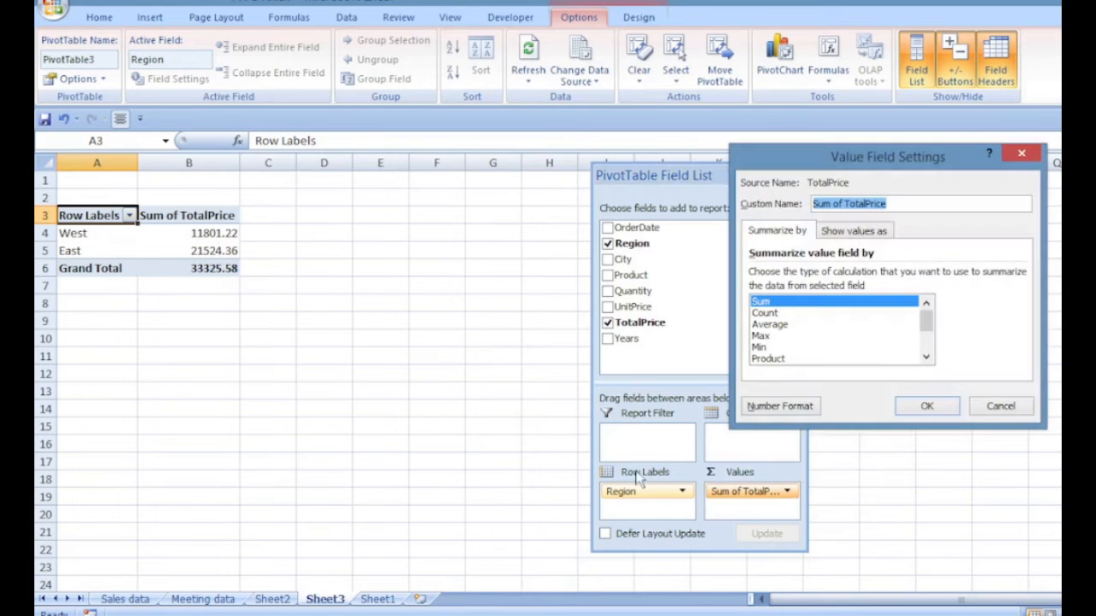
left_click(780, 406)
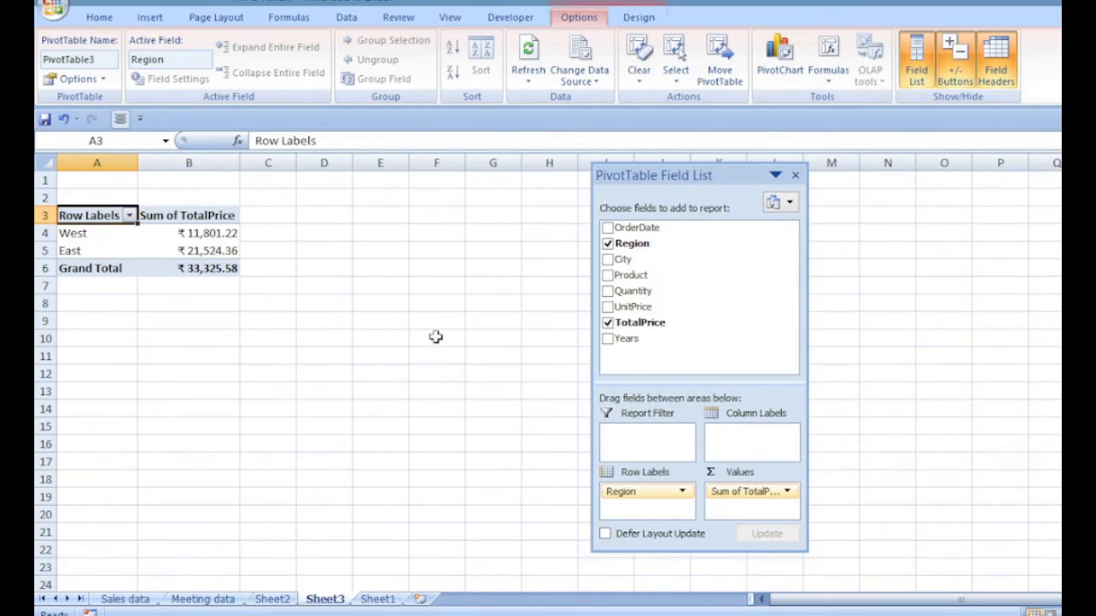
- Add OrderDate to the pivot table's column labels and group the dates by Months and Years from 01-01-2021 to 31-12-2022
left_click_drag(644, 236, 757, 453)
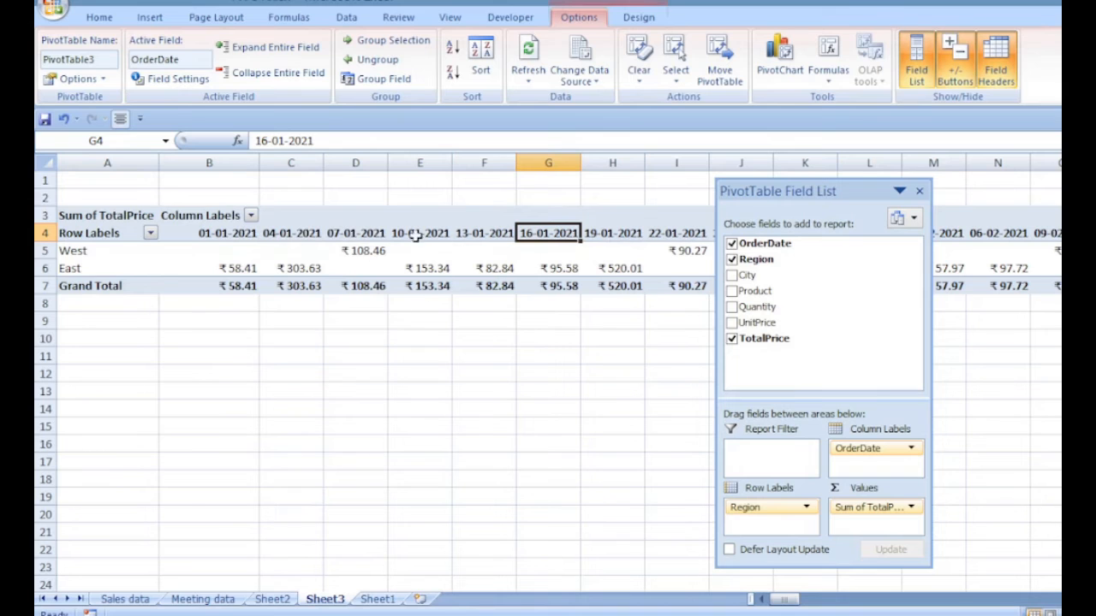
right_click(483, 233)
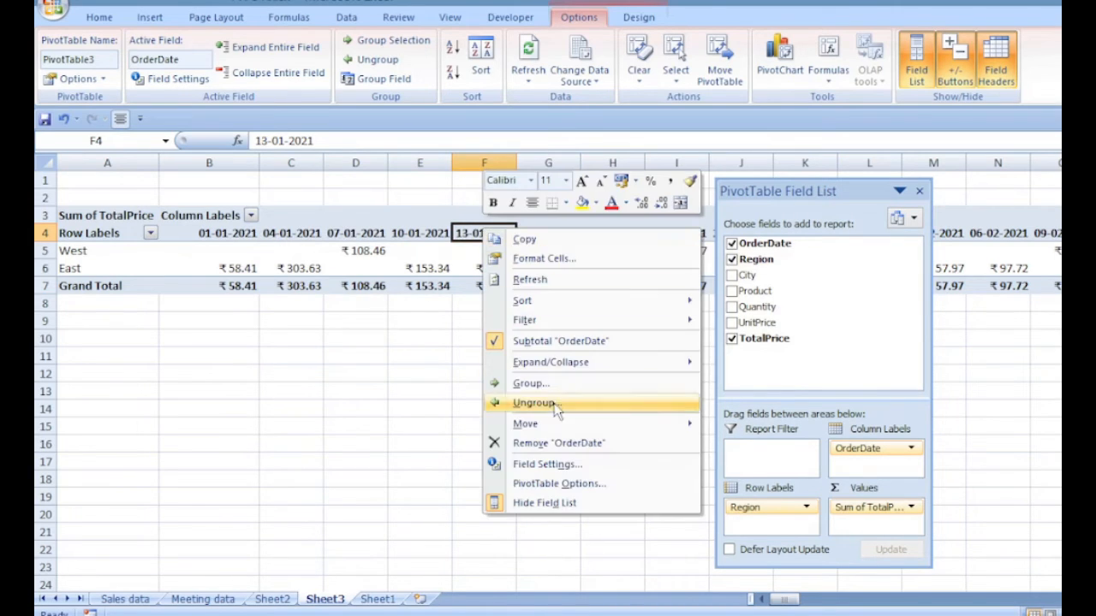
left_click(553, 384)
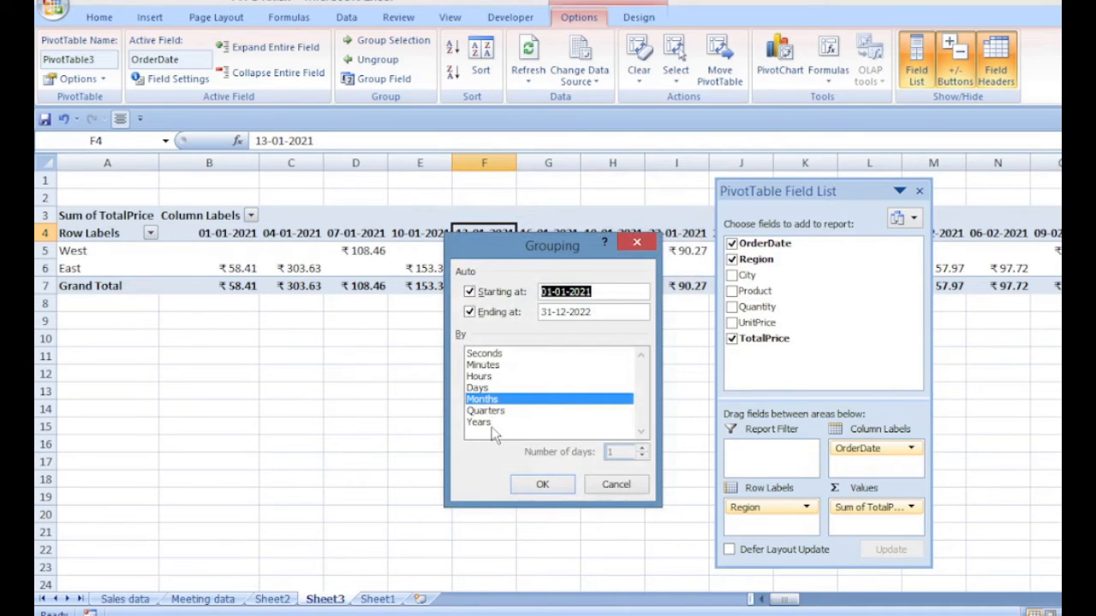
left_click(480, 423)
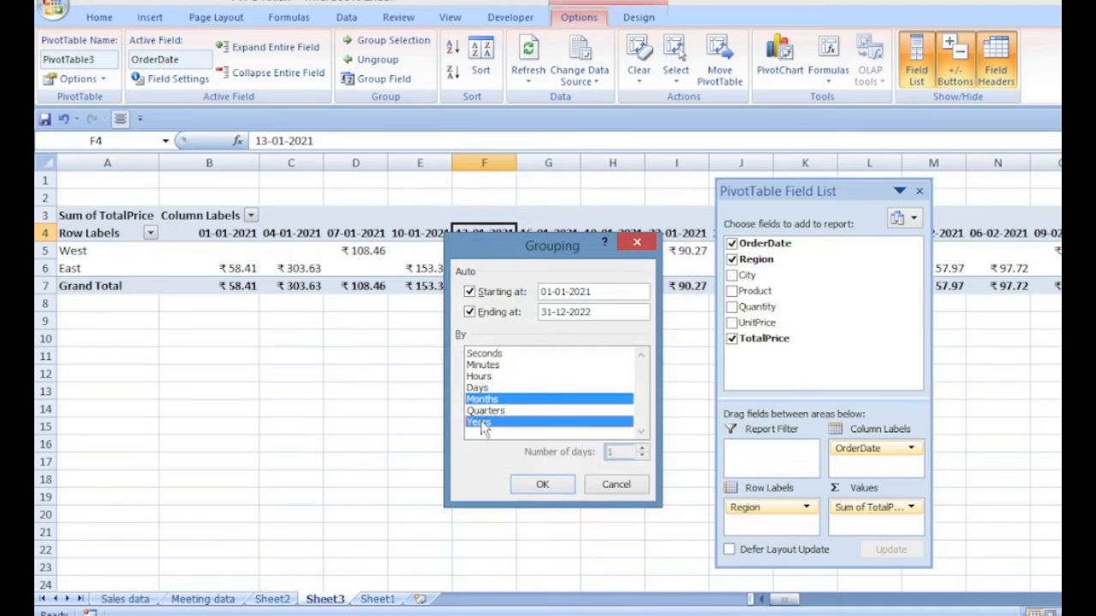
left_click(557, 485)
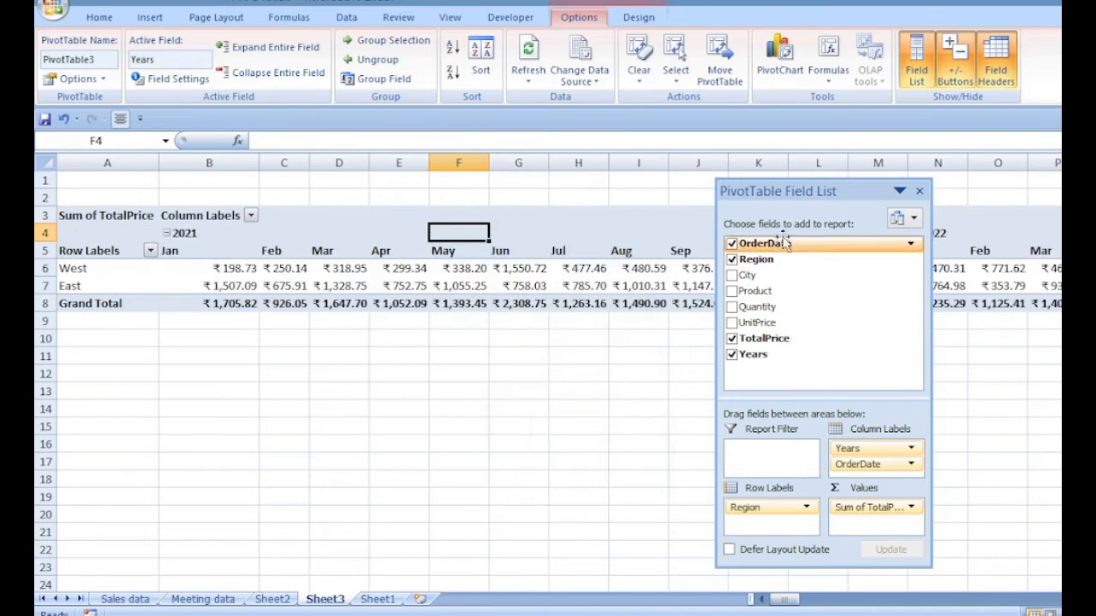
- Filter the pivot table's Years column labels to show only 2022
left_click_drag(794, 190, 628, 335)
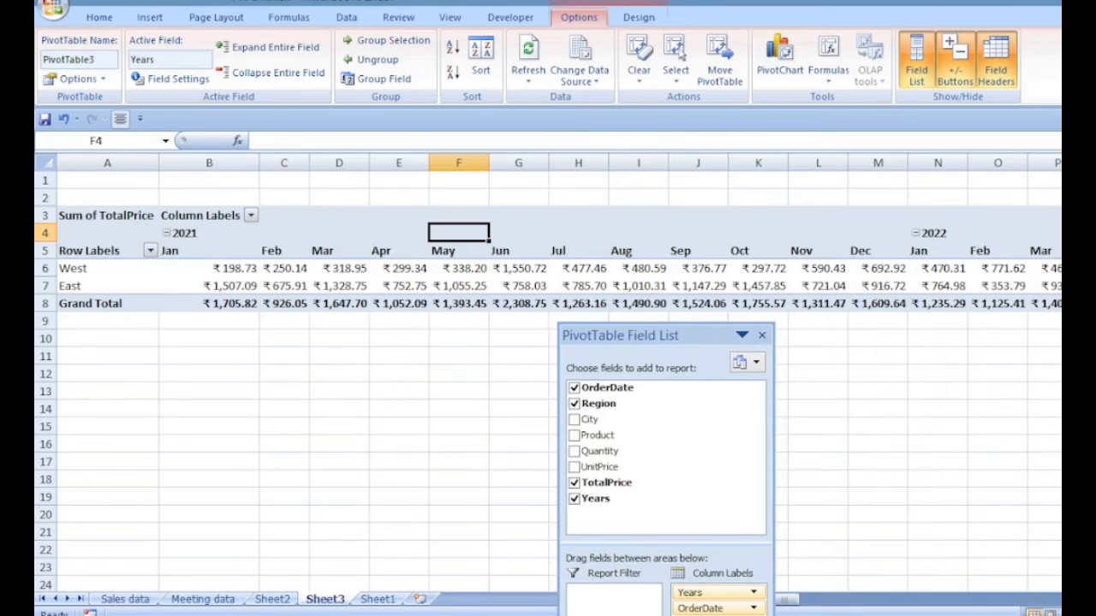
left_click_drag(724, 335, 706, 161)
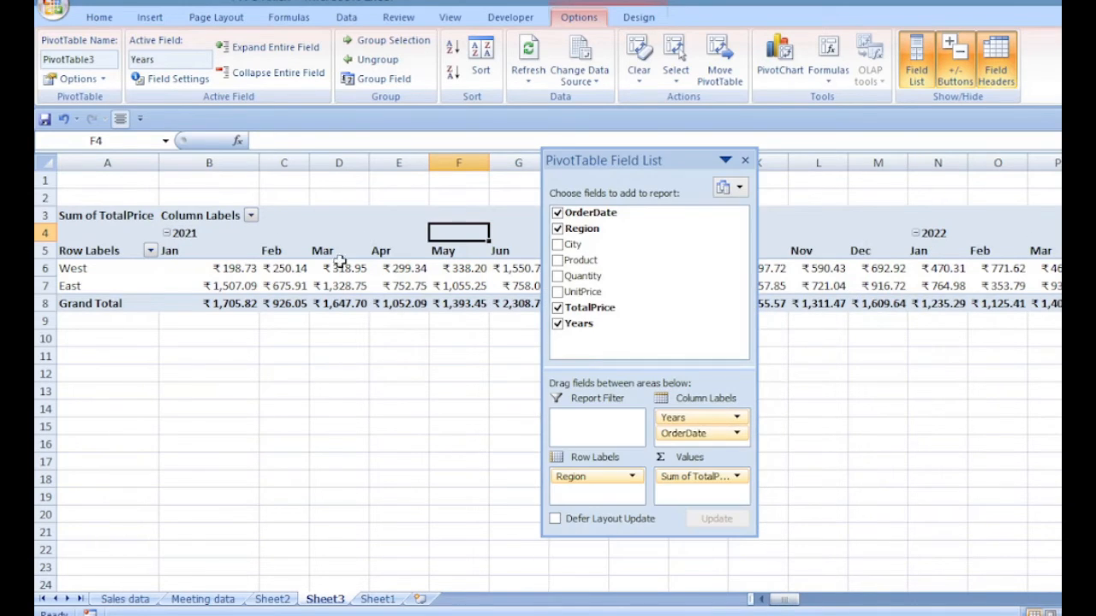
left_click(251, 216)
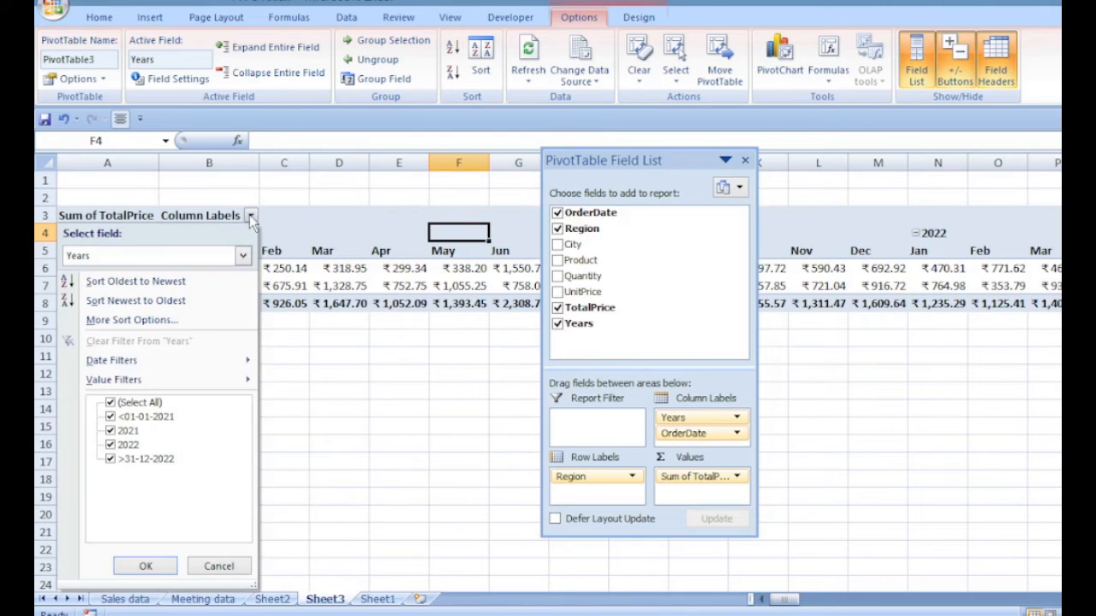
left_click(110, 403)
left_click(110, 444)
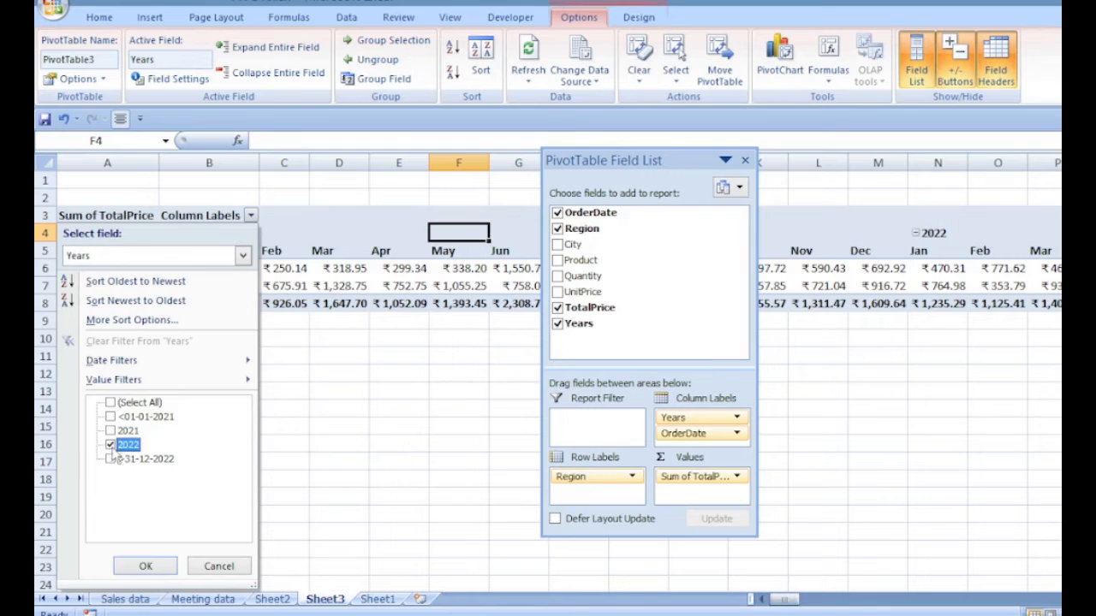
left_click(145, 566)
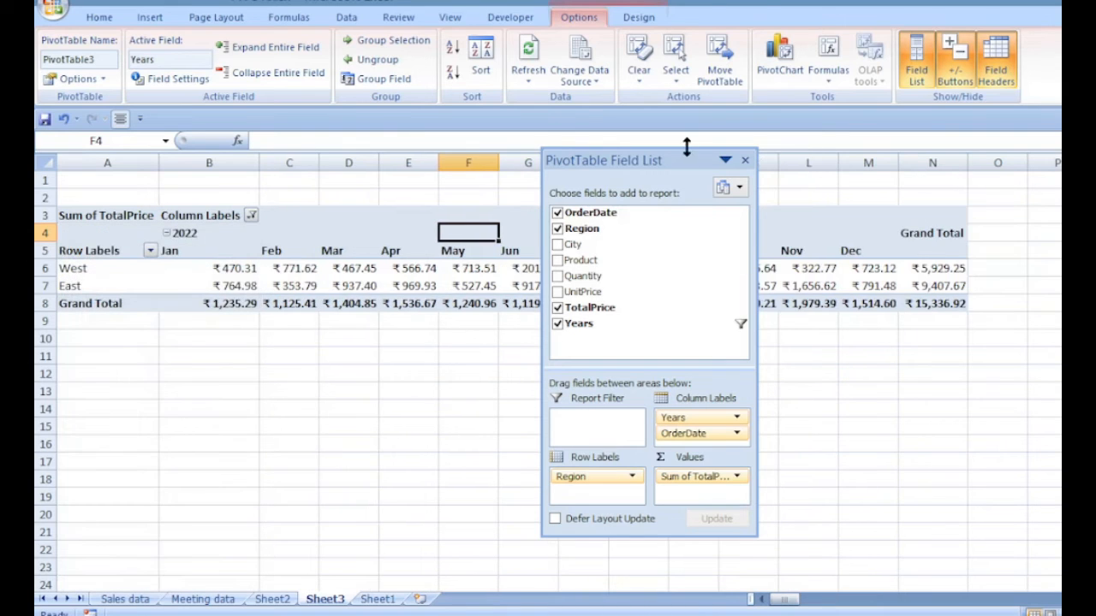
- Replace Years and OrderDate in the column labels with City, and set Years as the report filter
left_click_drag(670, 164, 548, 343)
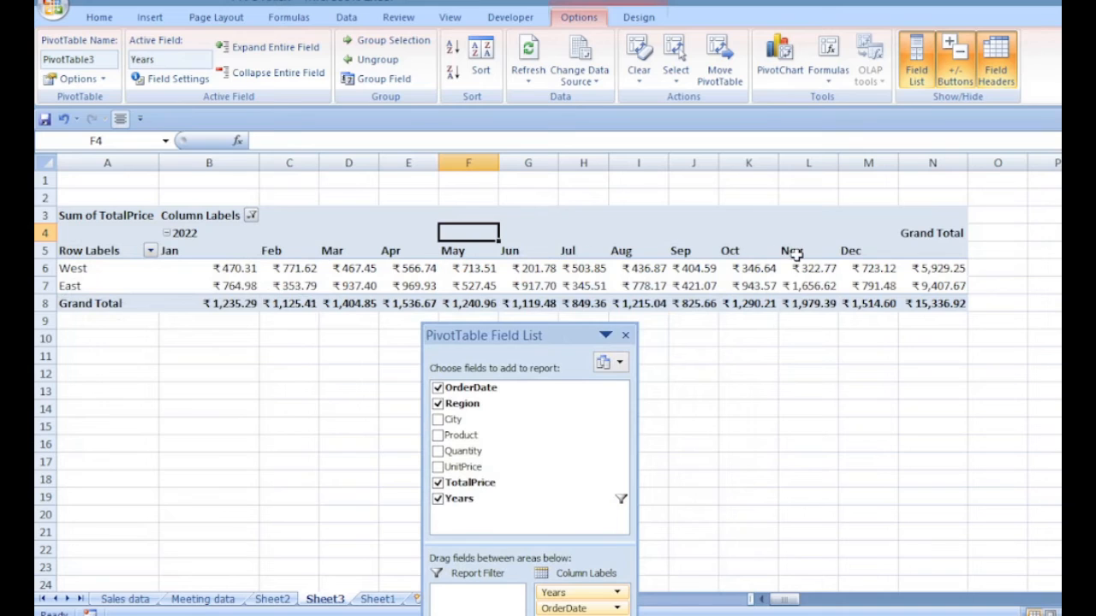
left_click_drag(552, 337, 623, 233)
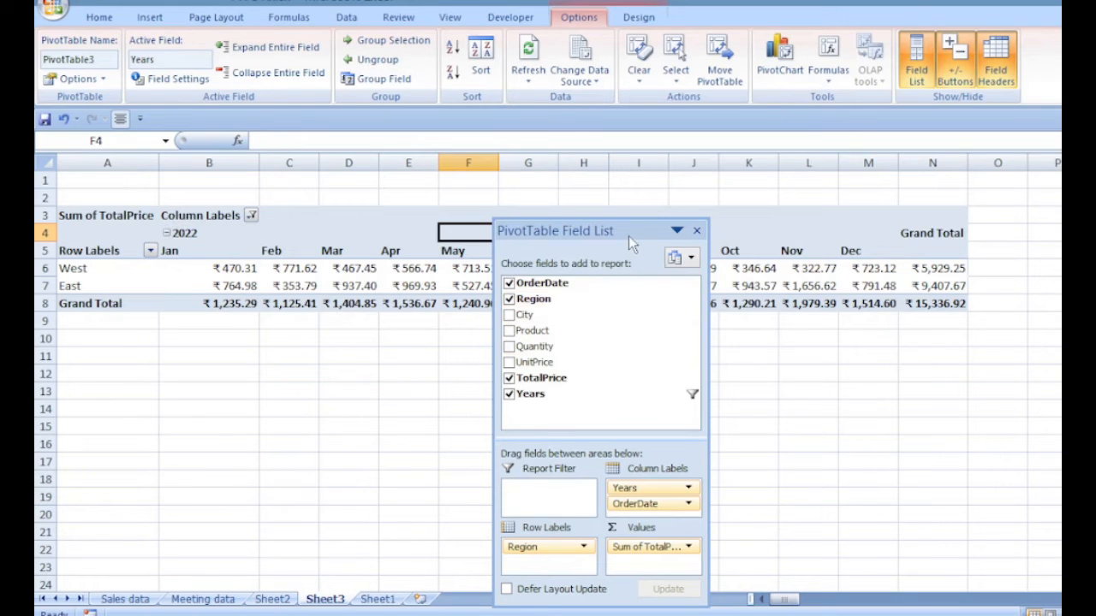
left_click_drag(627, 229, 786, 195)
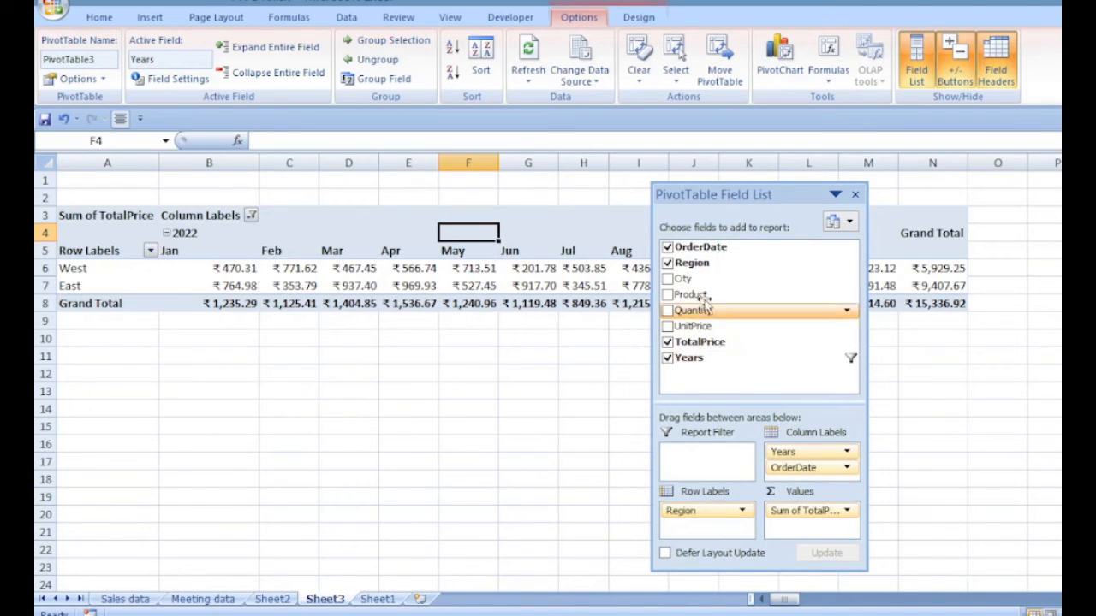
left_click_drag(690, 279, 639, 499)
left_click_drag(792, 468, 514, 491)
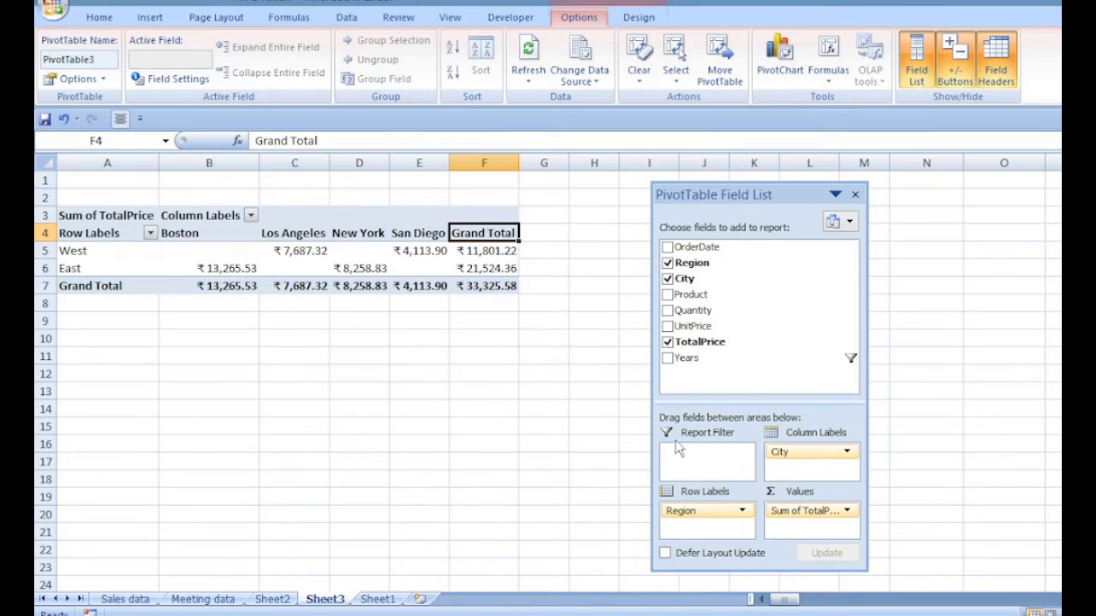
left_click_drag(689, 358, 707, 463)
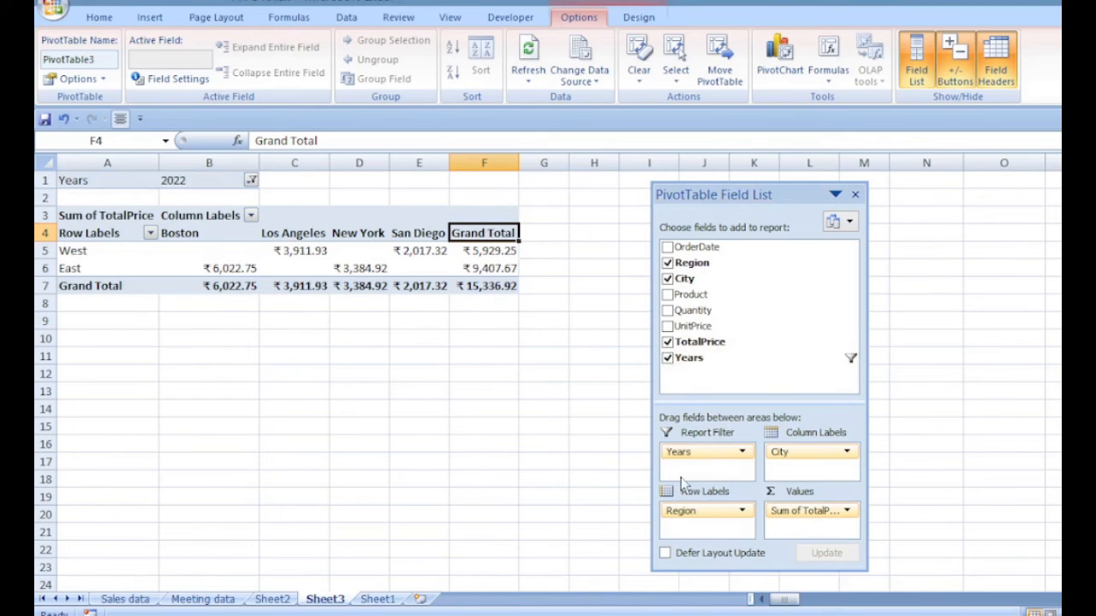
- Set the pivot table's Years report filter to show all years
left_click(251, 181)
left_click(111, 199)
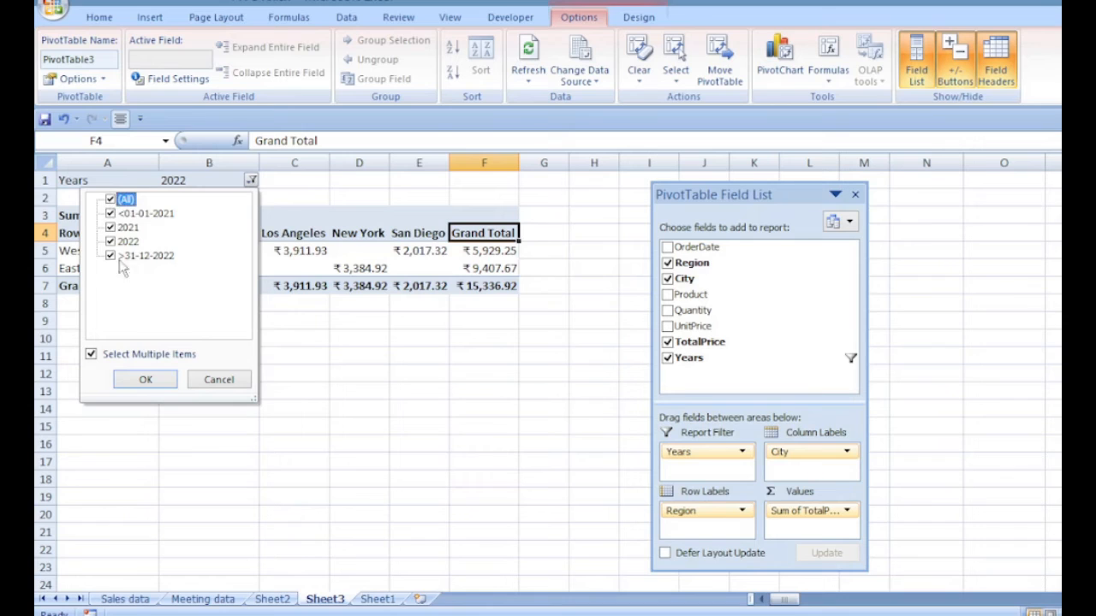
left_click(138, 382)
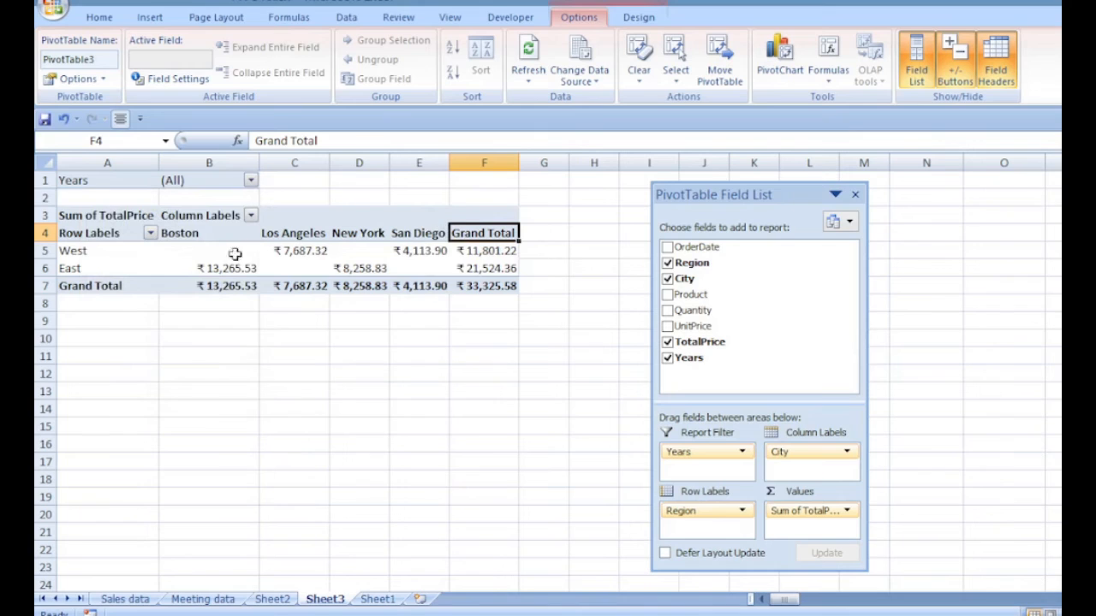
- Restrict the Years report filter to 2021 only
left_click(249, 180)
left_click(110, 198)
left_click(110, 227)
left_click(146, 379)
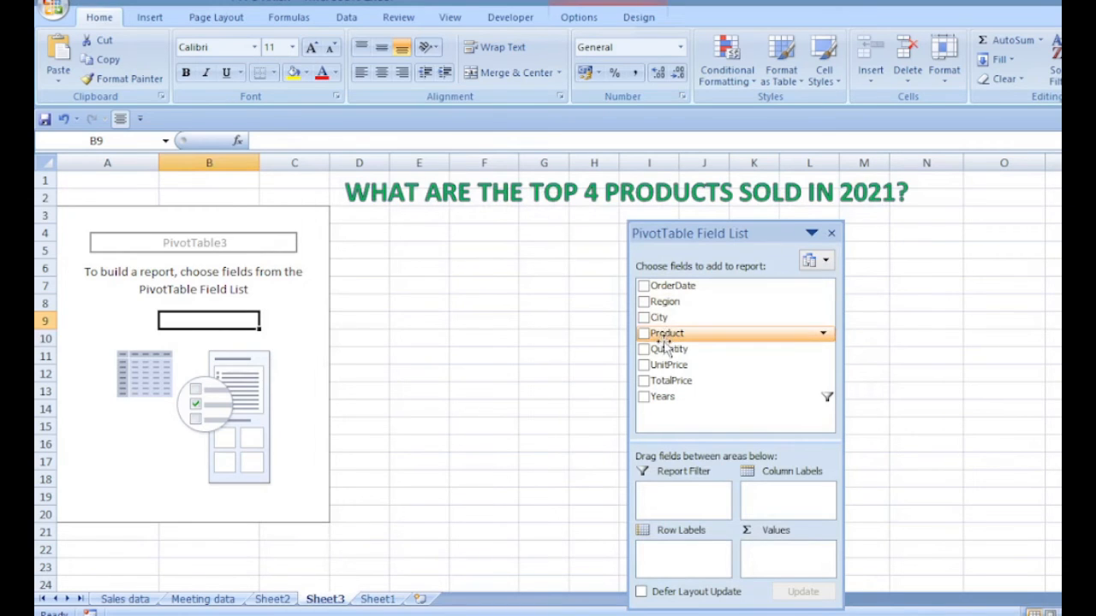
- Lay out the empty pivot table with Region and City as row labels, Product as column labels, TotalPrice as values and Years as report filter
left_click_drag(664, 302, 677, 556)
left_click_drag(660, 318, 667, 565)
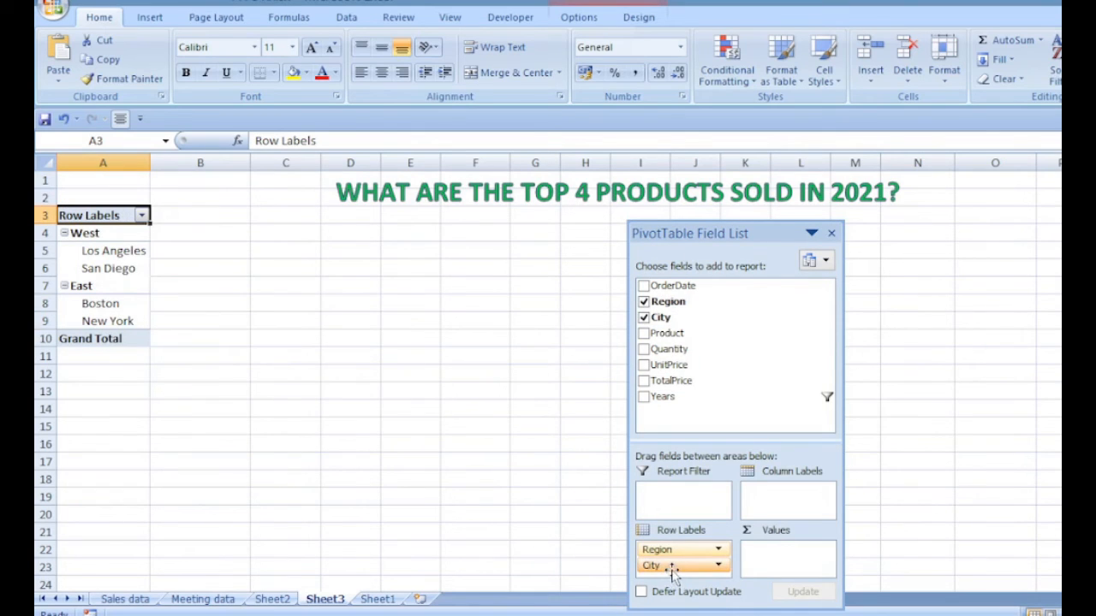
left_click_drag(666, 333, 788, 493)
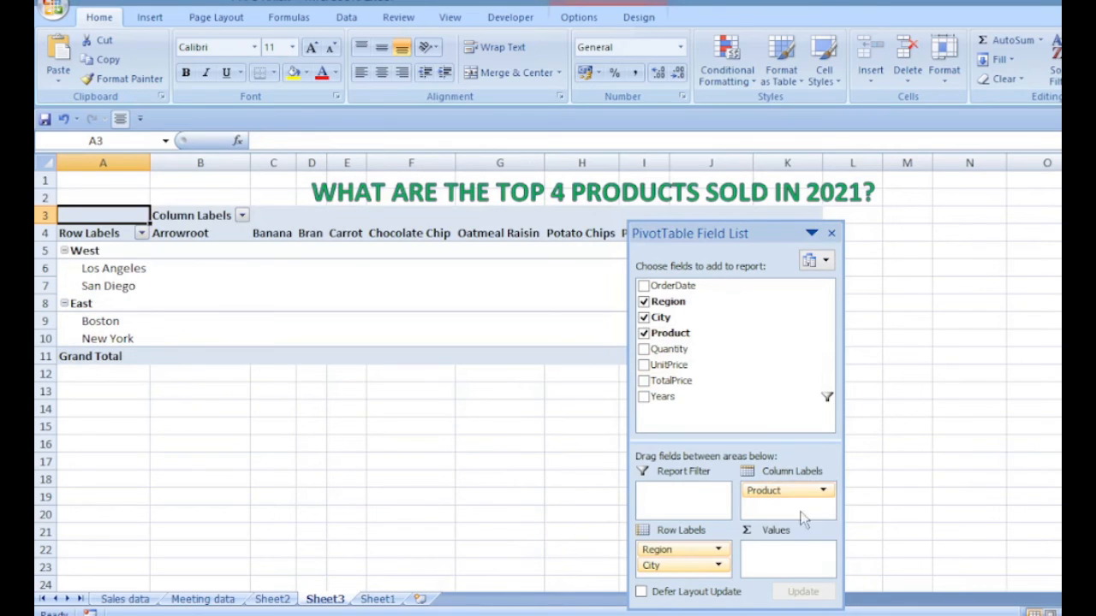
left_click_drag(671, 381, 792, 572)
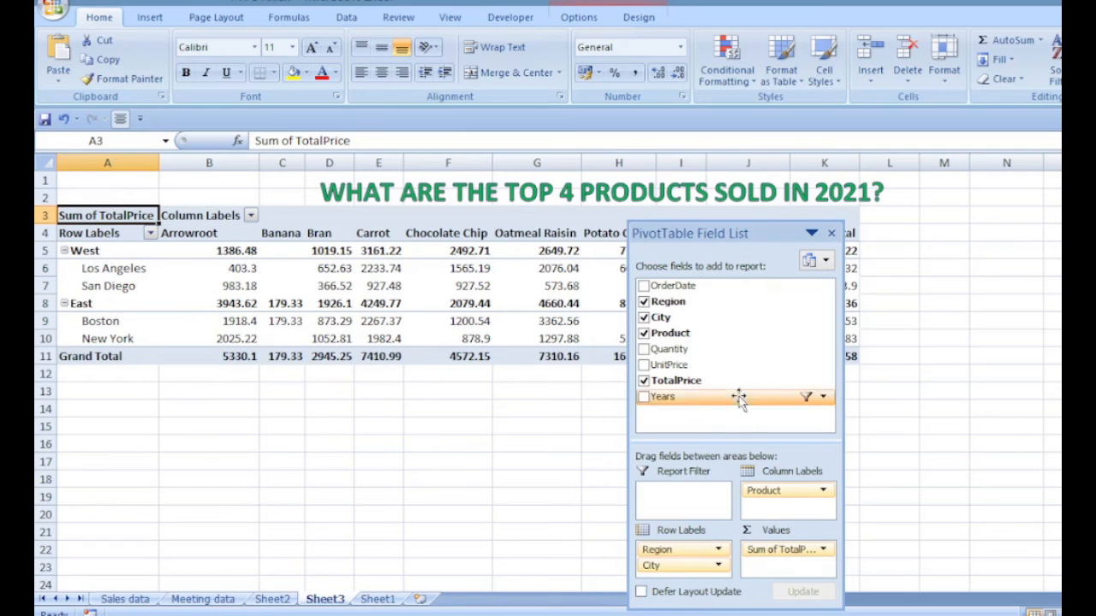
left_click_drag(685, 397, 682, 502)
left_click_drag(731, 235, 1015, 215)
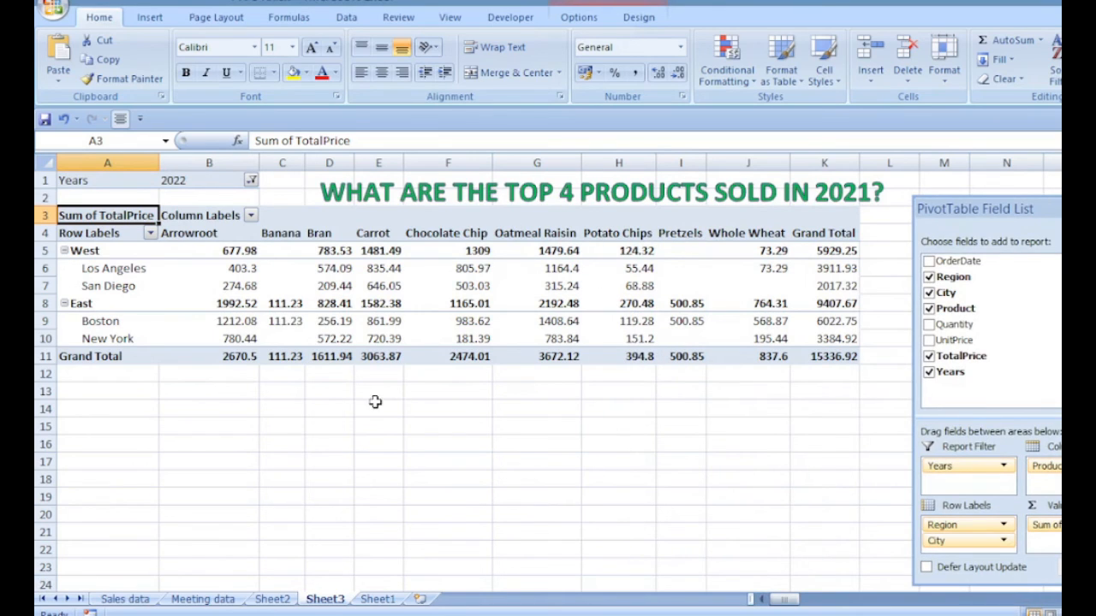
- Swap City and Product so that Product sits under Region in the row labels and City becomes the column label
left_click_drag(961, 545, 844, 489)
left_click_drag(1045, 466, 966, 542)
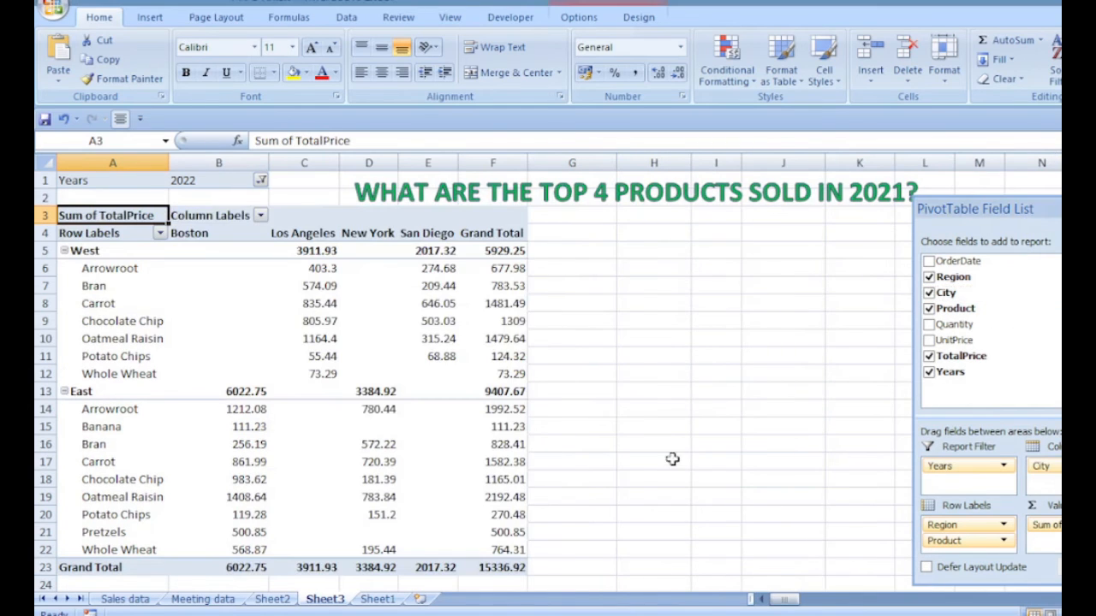
scroll(587, 467, "down", 1)
scroll(586, 455, "up", 1)
- Highlight the top 4 values with Light Red Fill with Dark Red Text, applying the rule to all Sum of TotalPrice values for Product and City
left_click(283, 304)
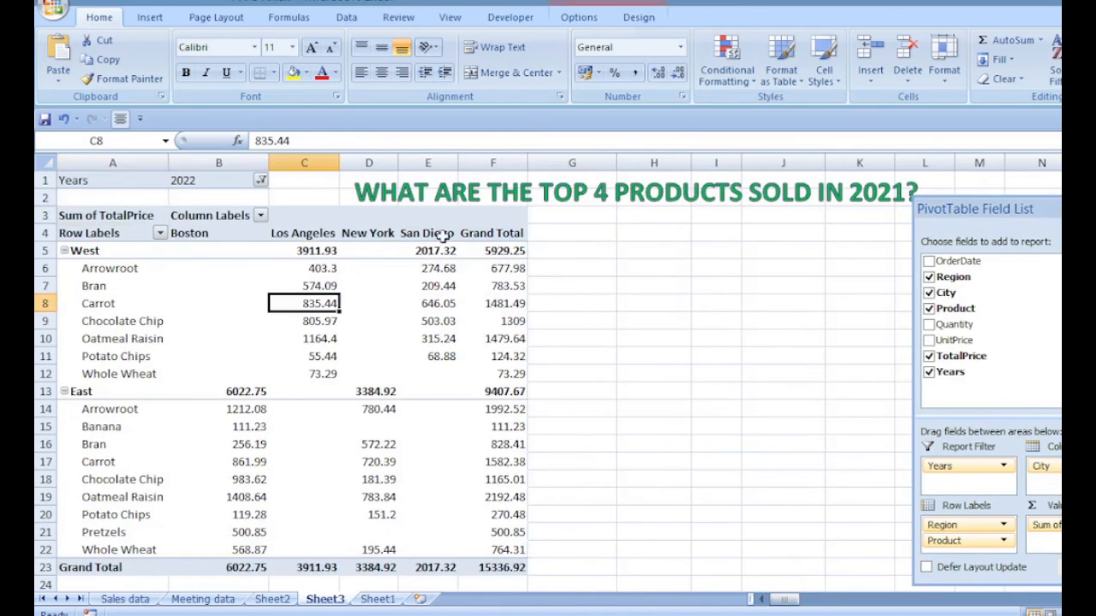
left_click(733, 75)
mouse_move(757, 152)
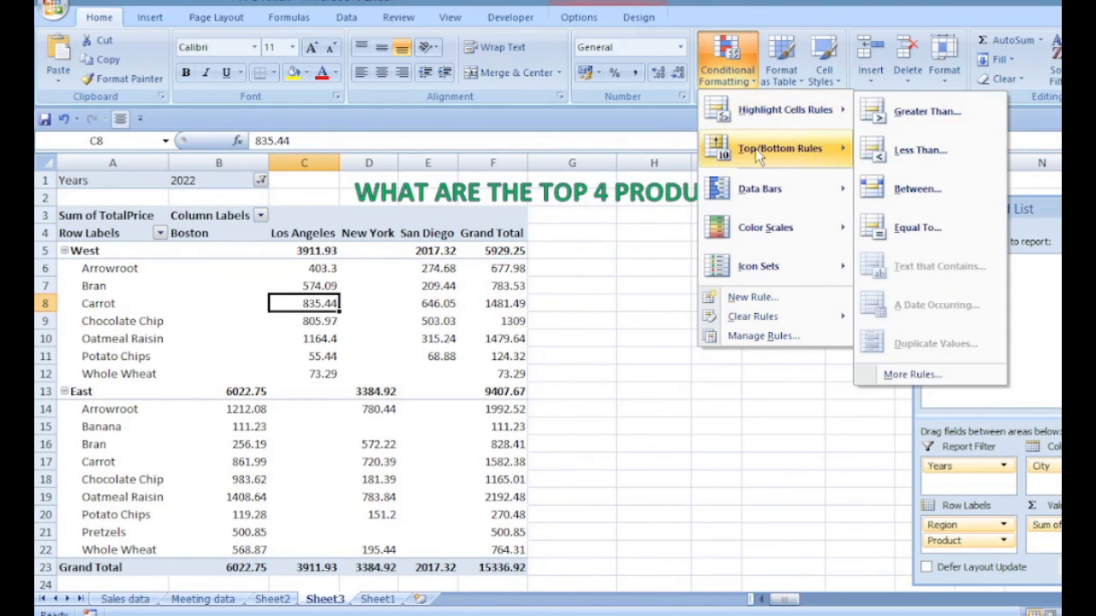
left_click(898, 153)
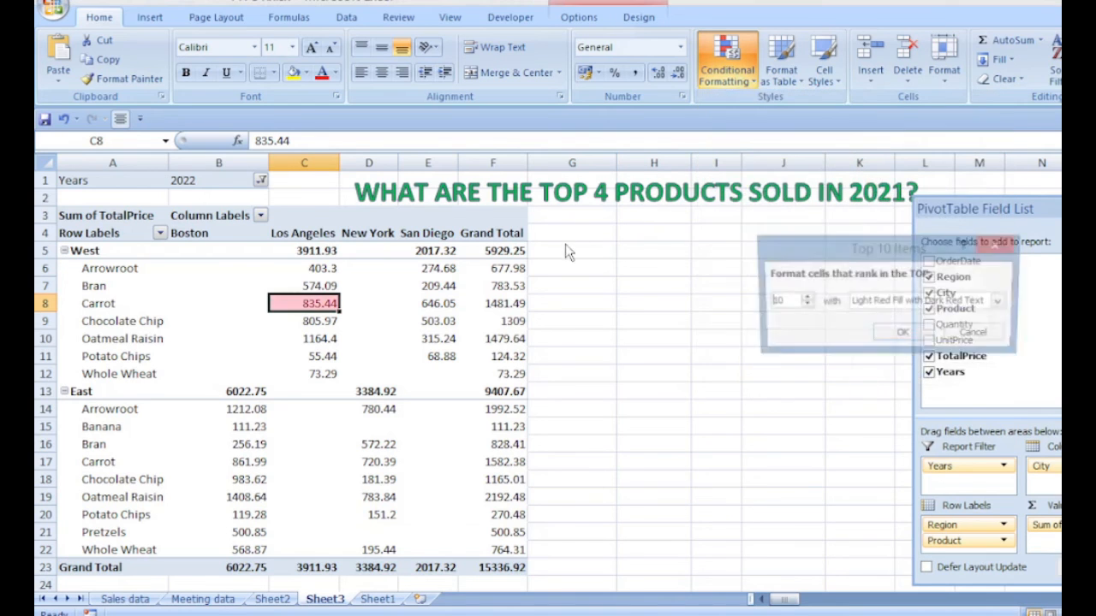
left_click_drag(783, 301, 731, 310)
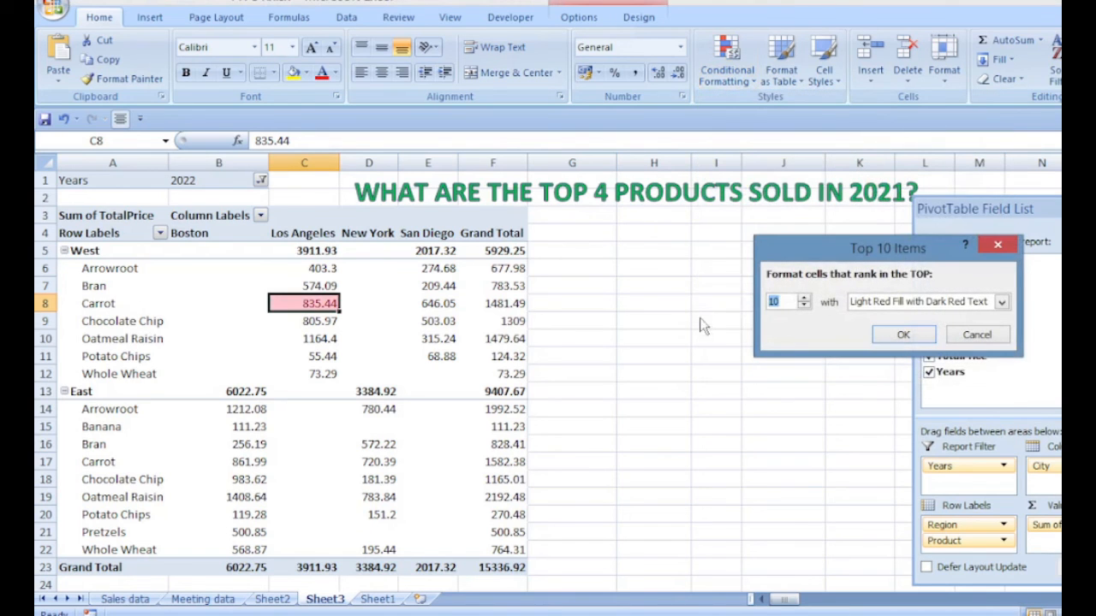
type("4")
left_click(903, 335)
left_click(356, 304)
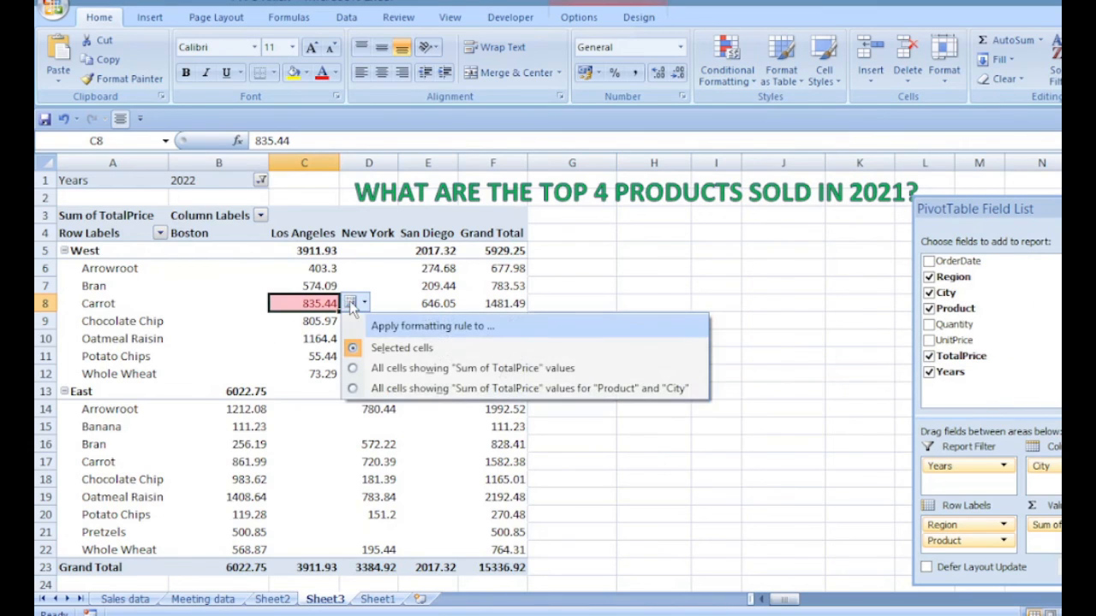
left_click(405, 389)
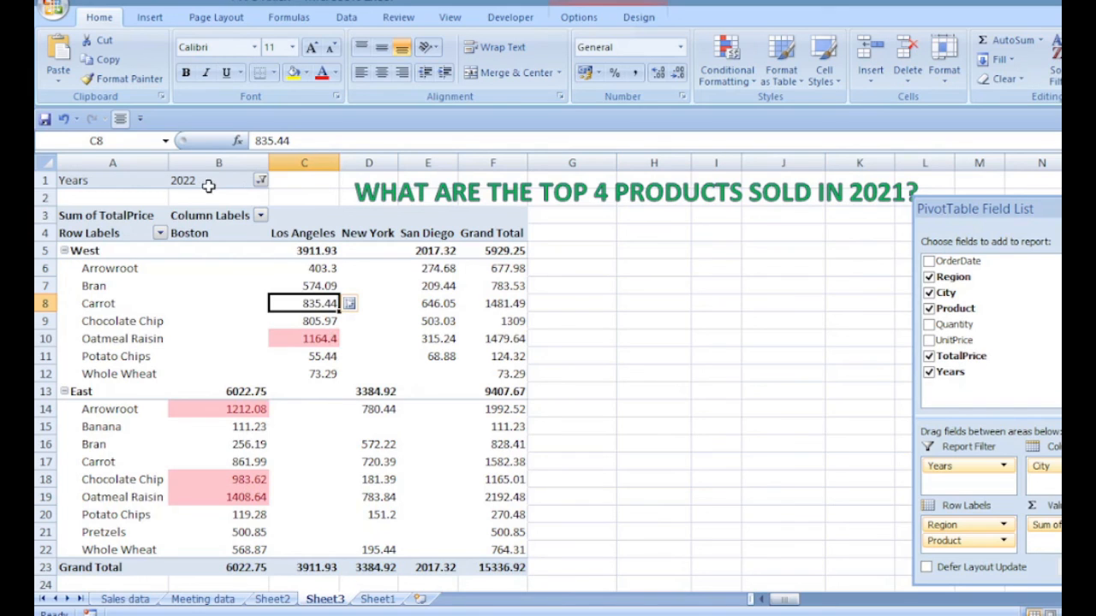
- Change the product pivot table's Years report filter to show 2021 instead of 2022
left_click(260, 179)
left_click(120, 242)
left_click(124, 228)
left_click(155, 380)
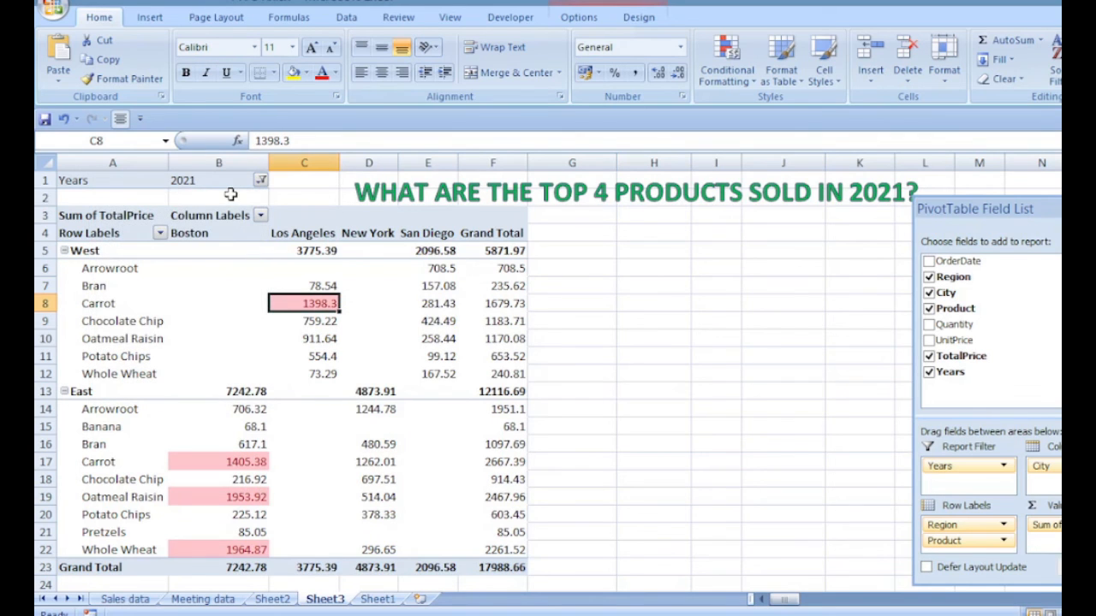